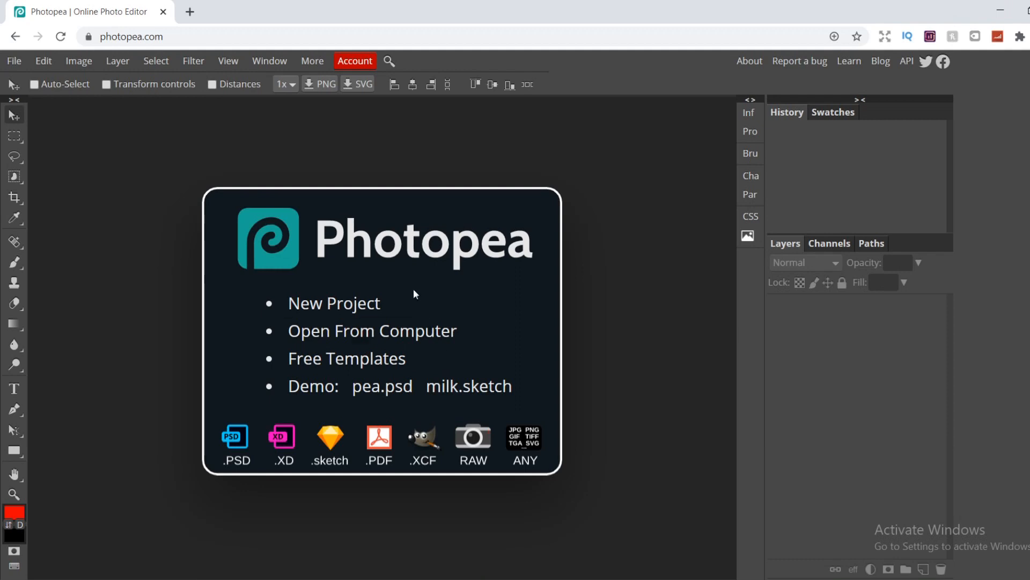
- Create a new project 5000 px wide and 7100 px high with a white background
click(369, 303)
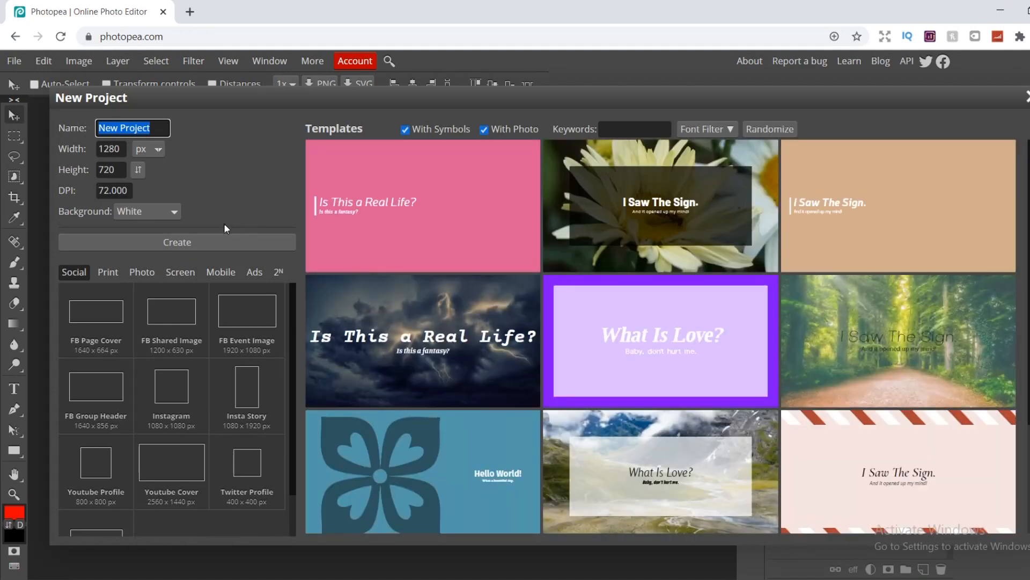
click(124, 149)
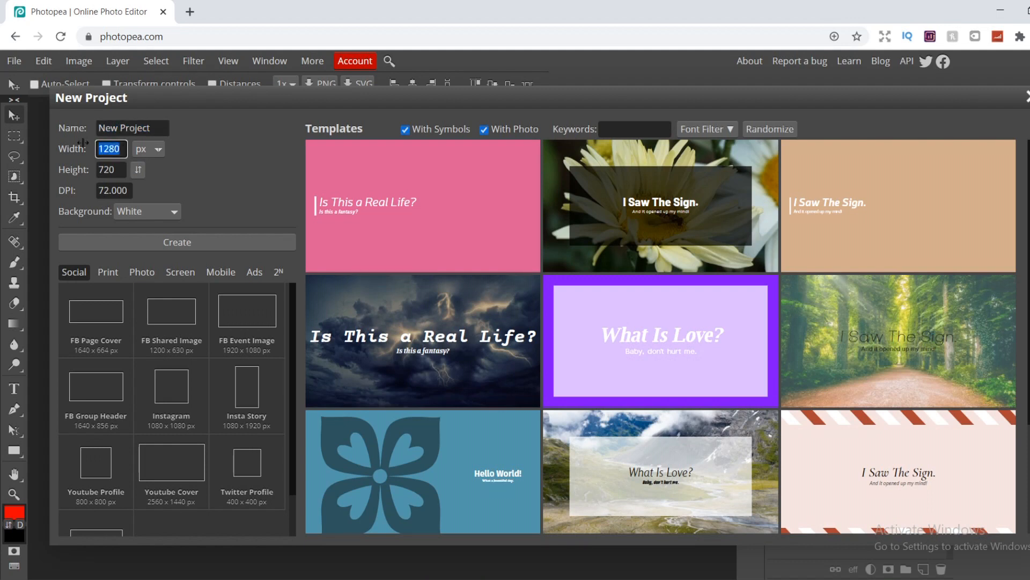
text(5000)
click(115, 171)
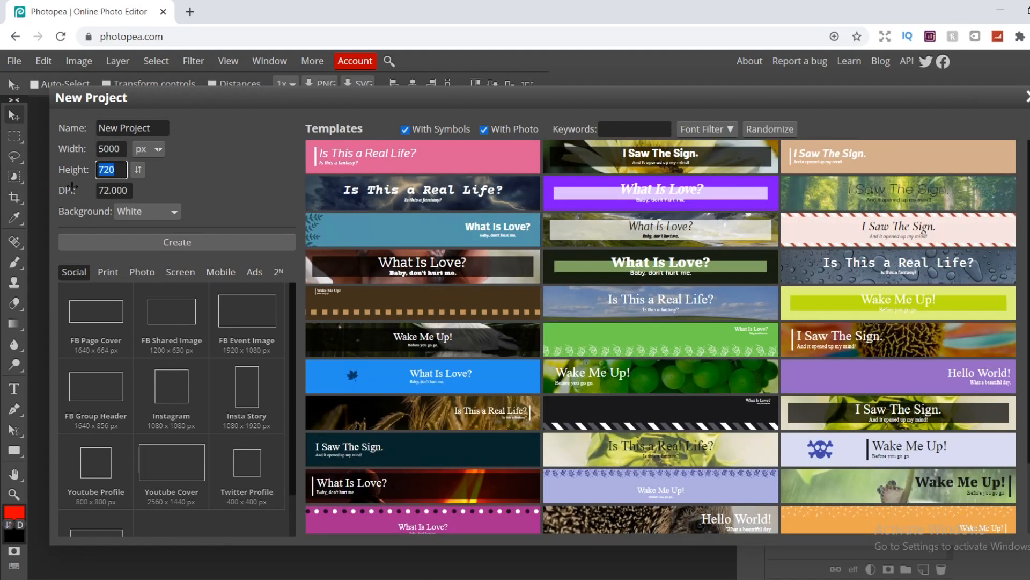
text(7100)
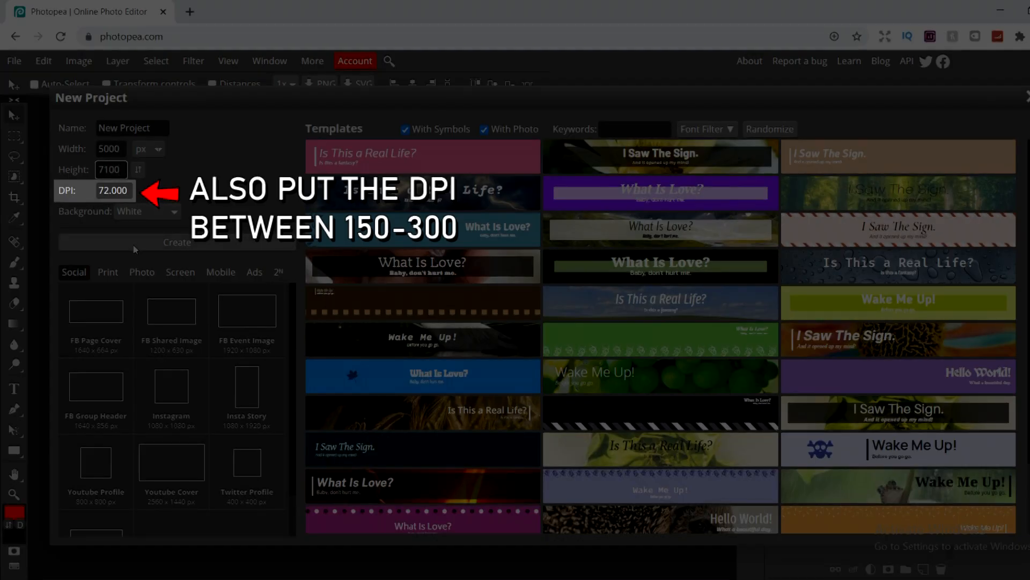
click(134, 250)
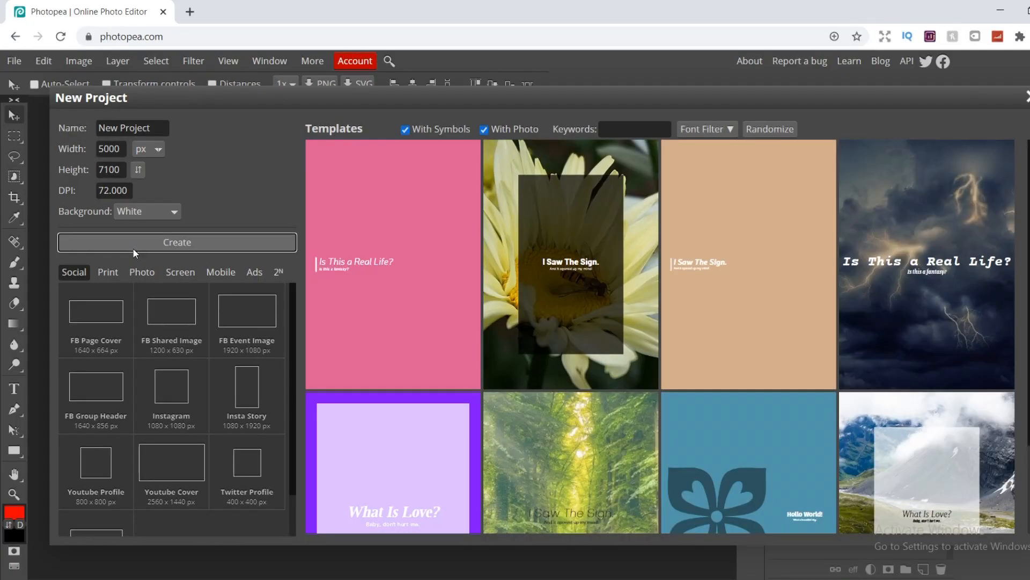
click(133, 249)
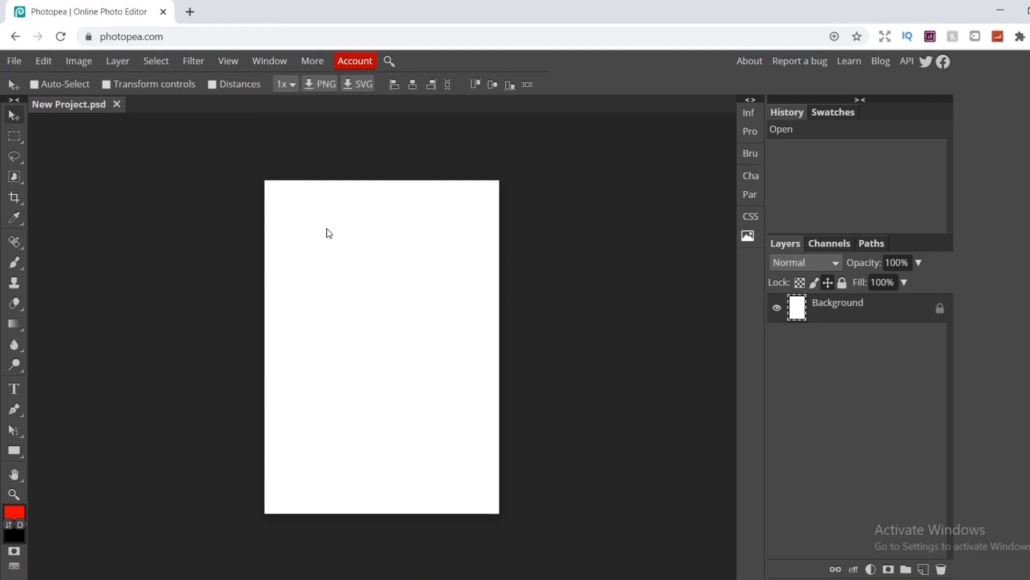
- Add a text layer reading "TEST" in the canvas's upper half and set its font size to 1000 px
key(t)
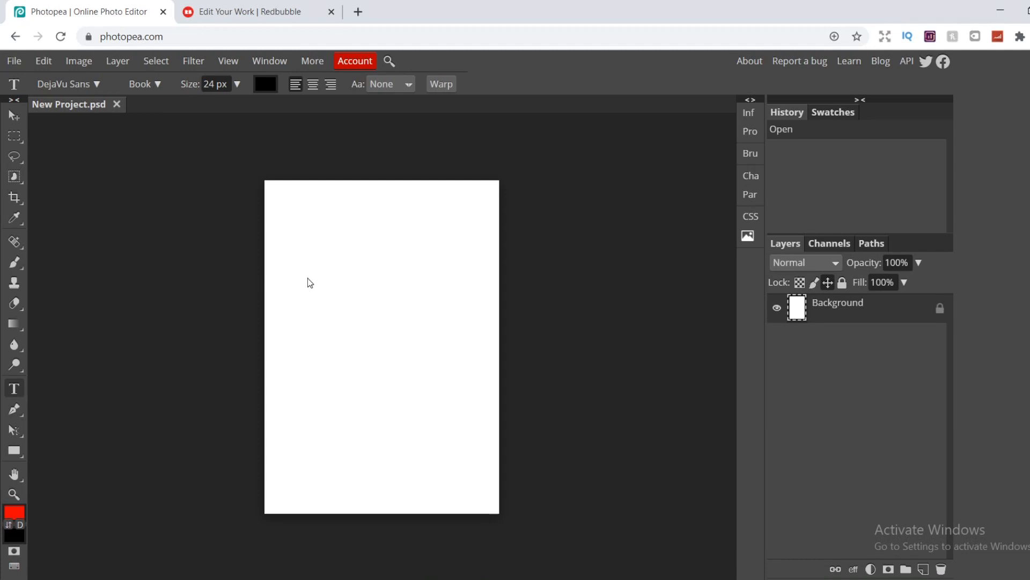
click(320, 287)
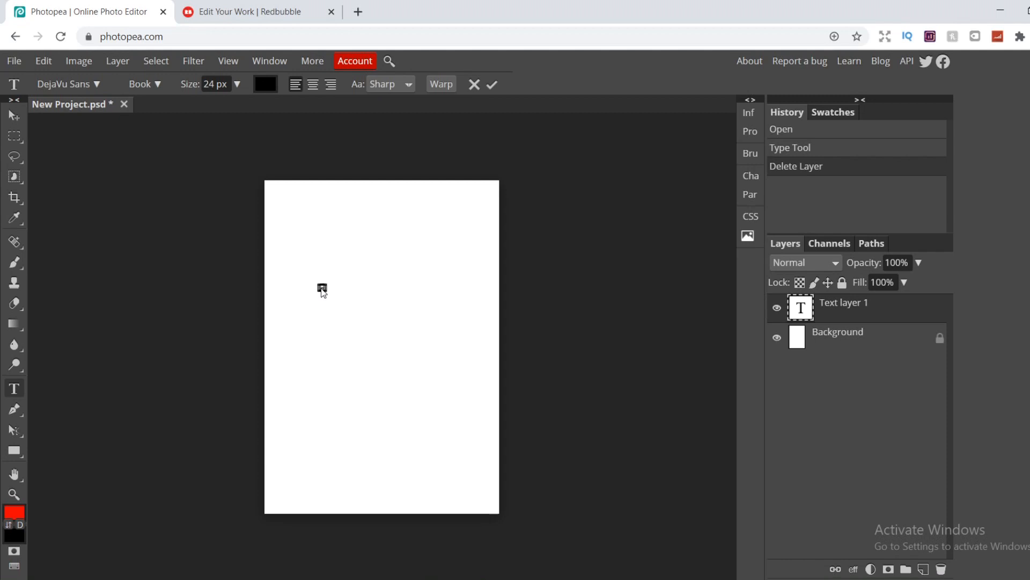
double_click(209, 83)
text(500 p)
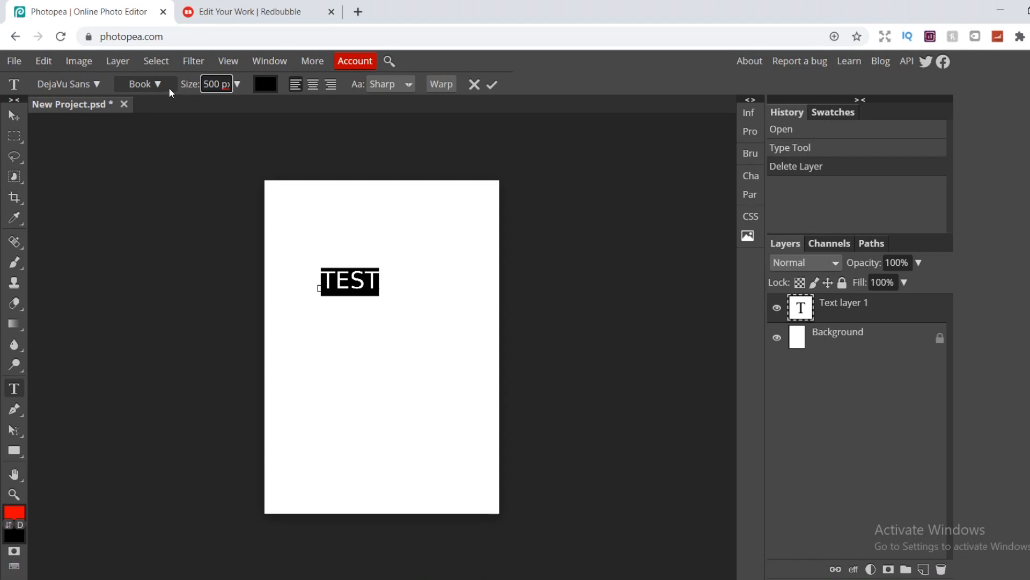
key(BackSpace)
key(BackSpace)
key(BackSpace)
text(1000)
key(Return)
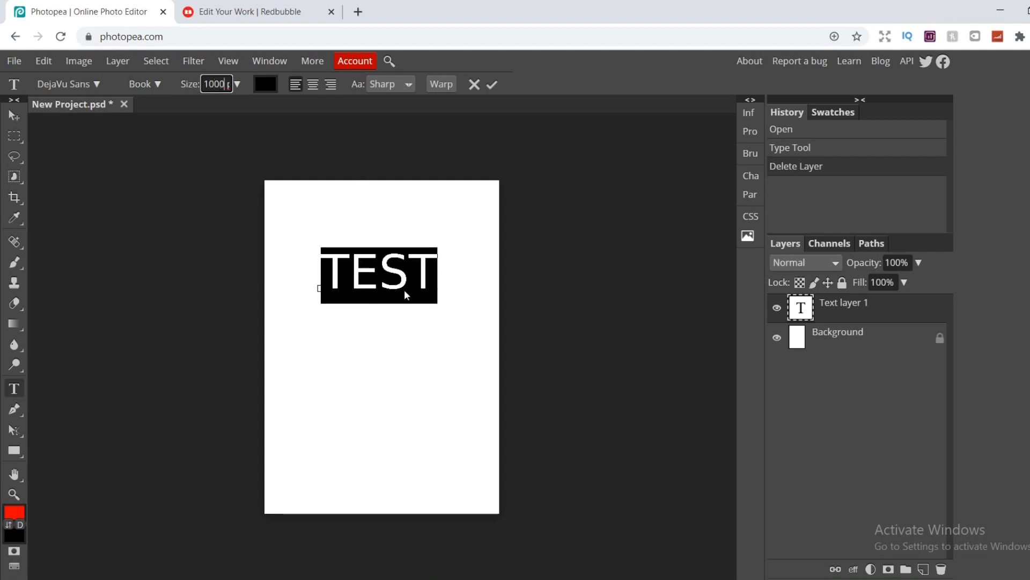
- Add a second line reading "DESIGN" below "TEST" in the same text layer
click(429, 274)
key(Return)
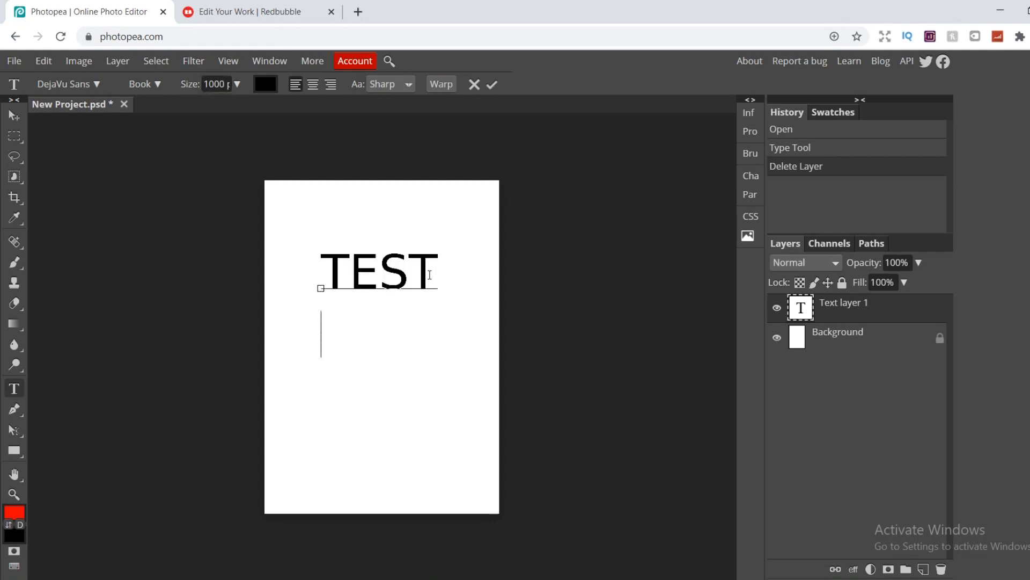
text(DES)
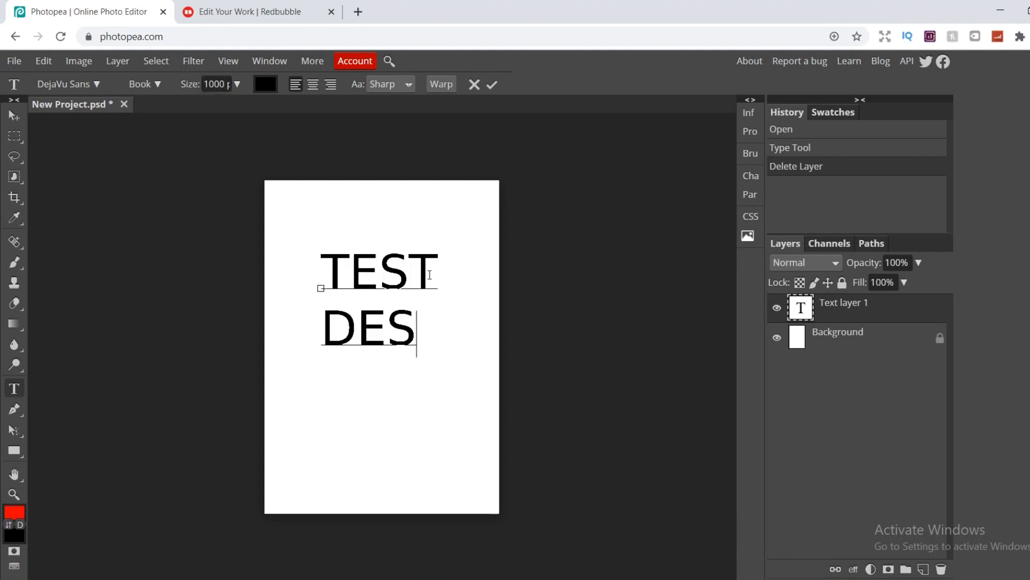
text(IGN)
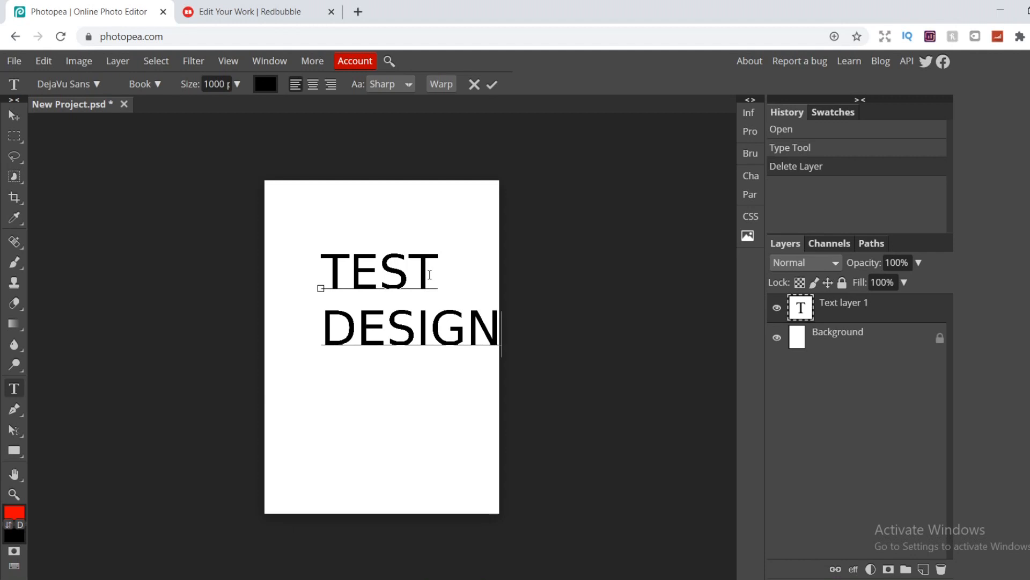
- Center-align both lines of the text and move the text block to the middle of the canvas
drag(321, 266, 519, 357)
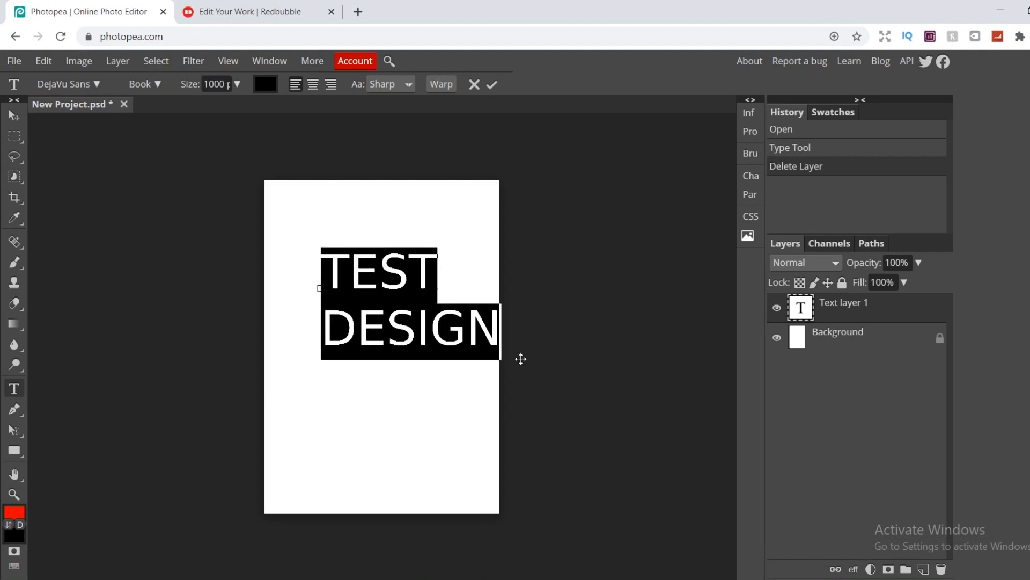
click(314, 84)
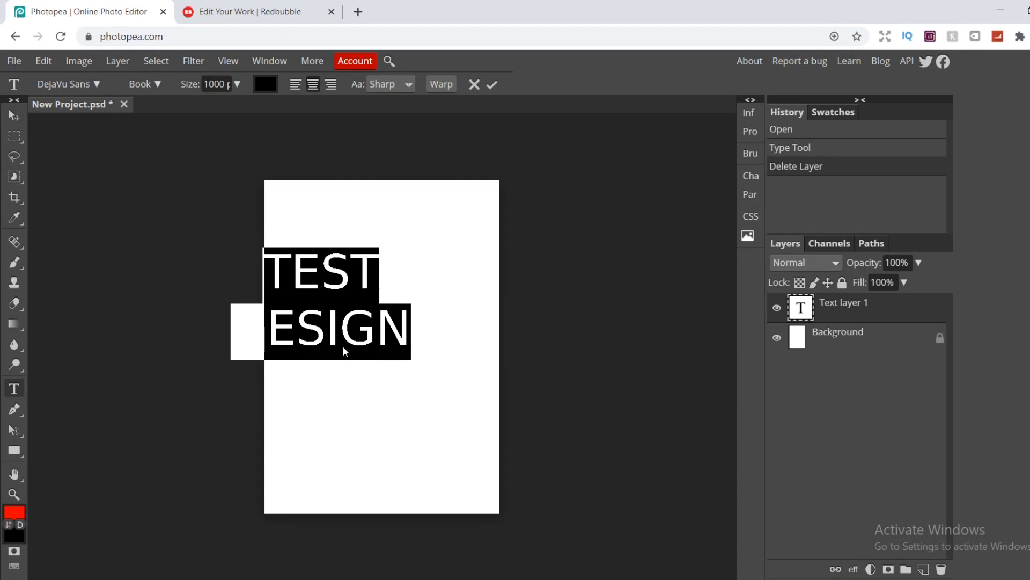
click(328, 336)
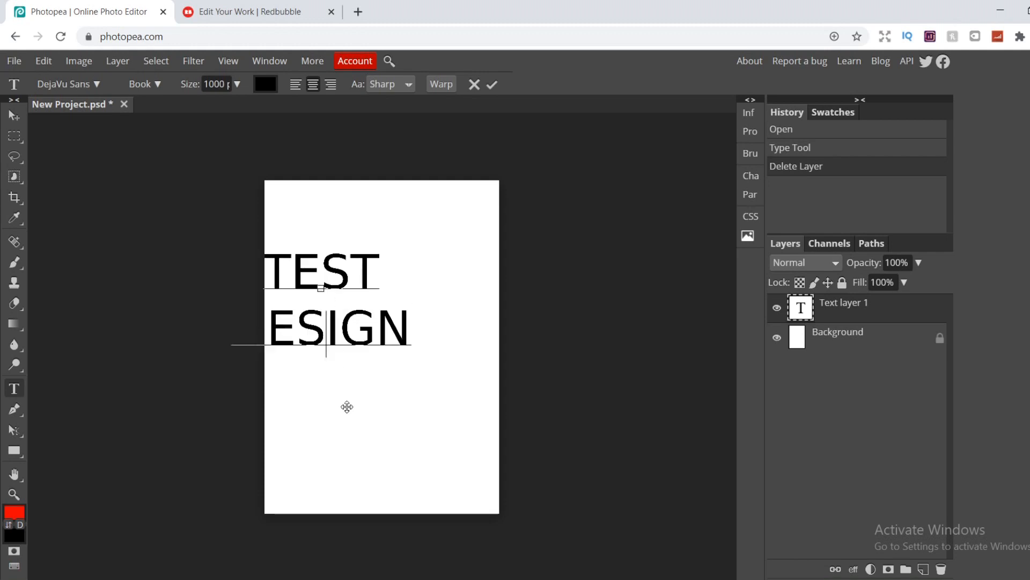
drag(388, 402, 402, 450)
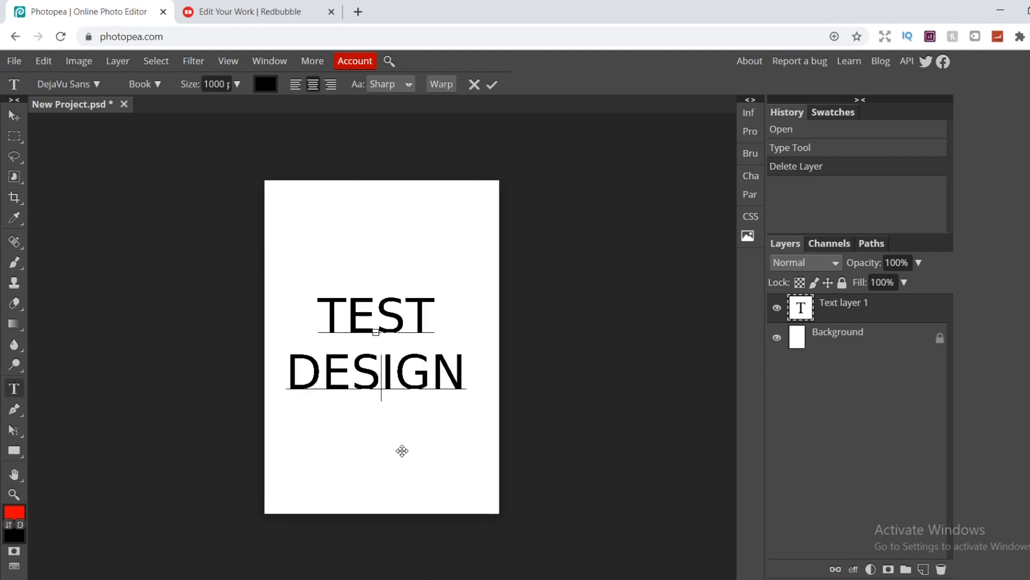
key(Escape)
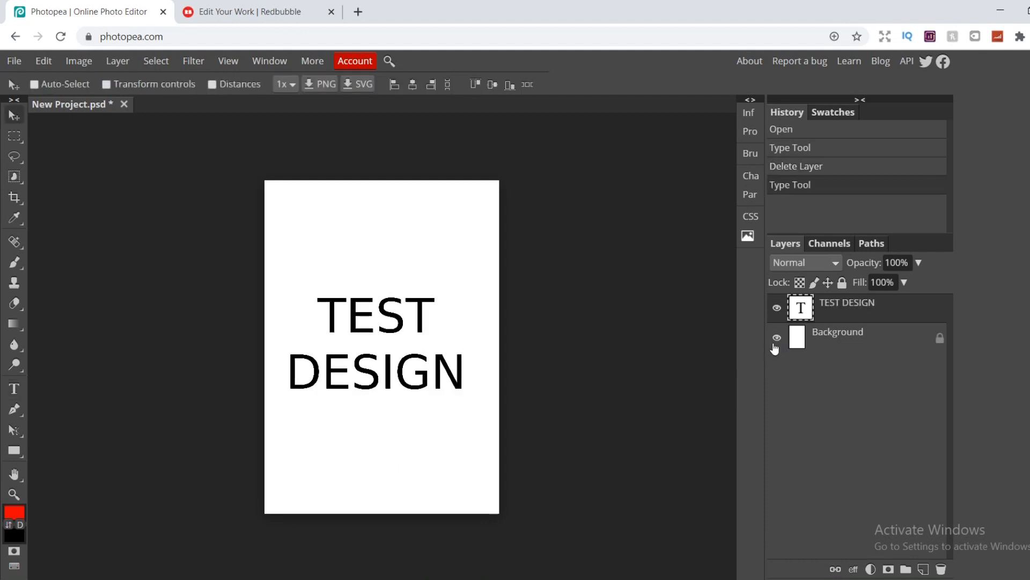
- Hide the Background layer and change the font of the whole TEST DESIGN text to Destroy
click(777, 338)
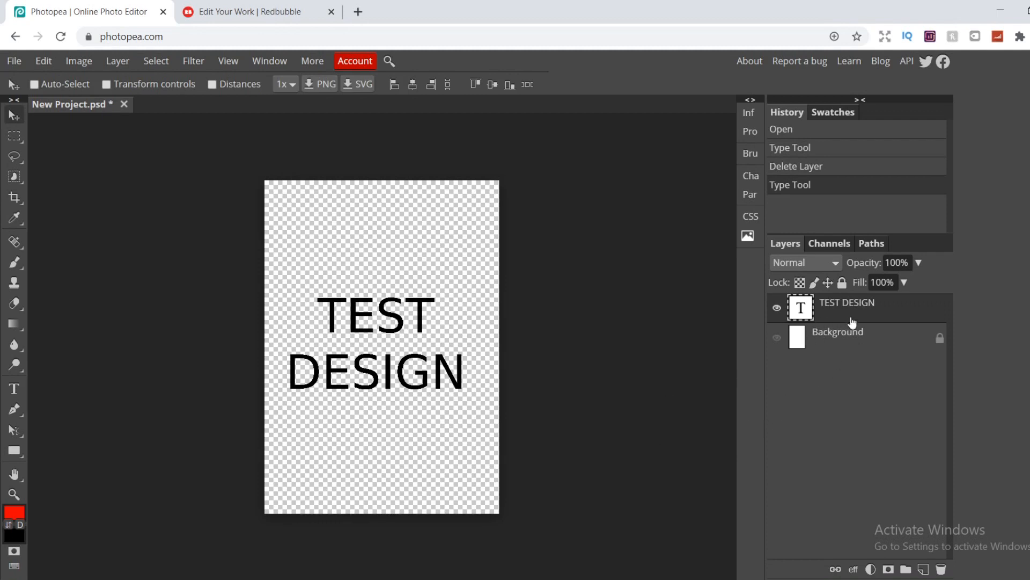
click(14, 388)
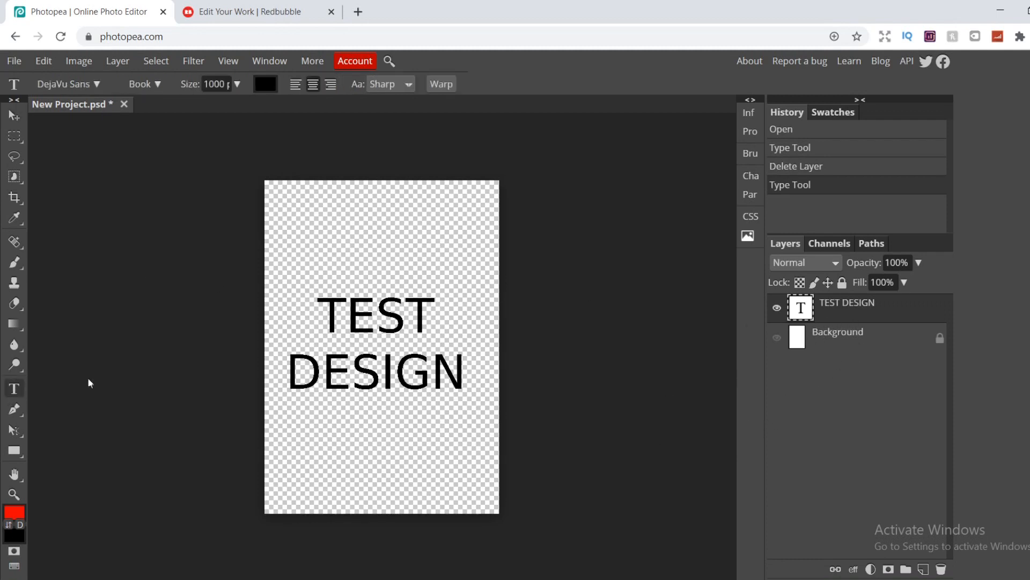
drag(322, 317, 525, 377)
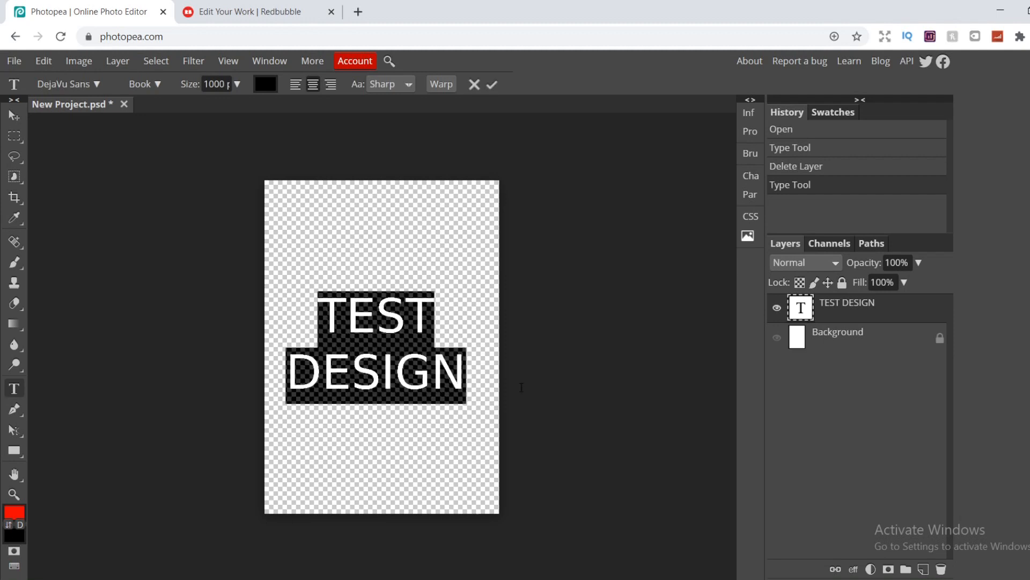
click(97, 85)
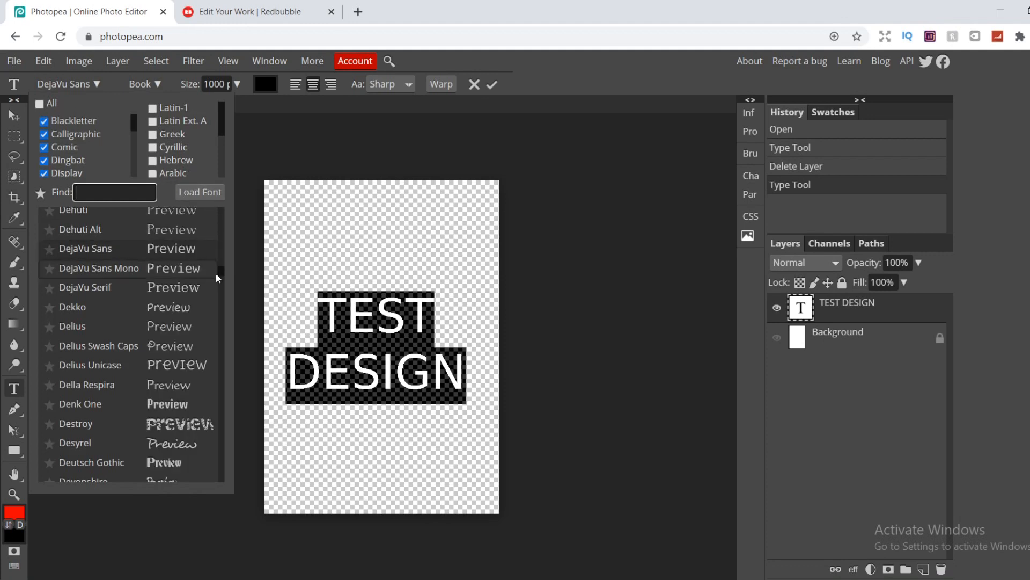
click(181, 427)
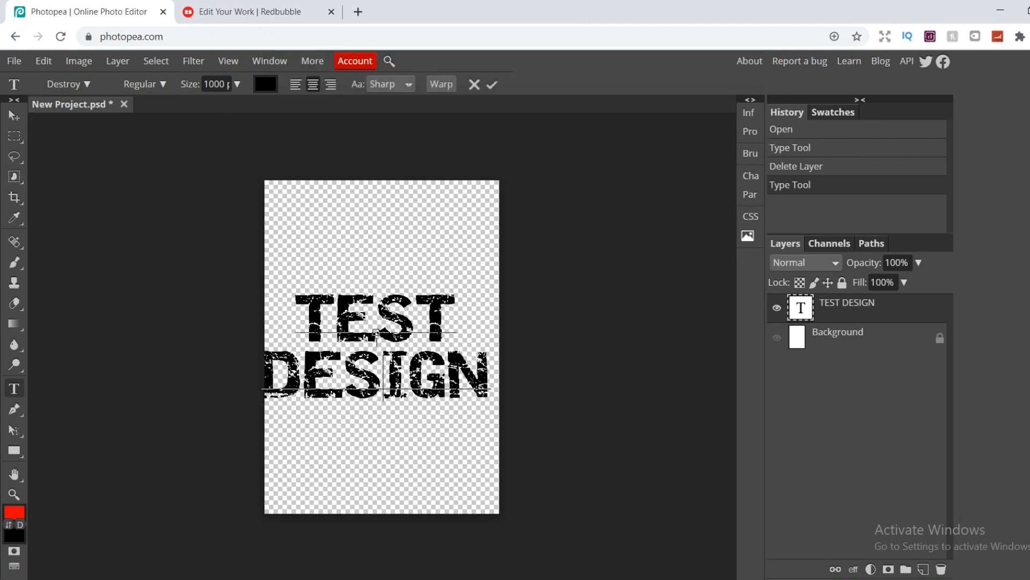
- Move the TEST DESIGN text so it is horizontally centered and fits within the canvas width
click(14, 116)
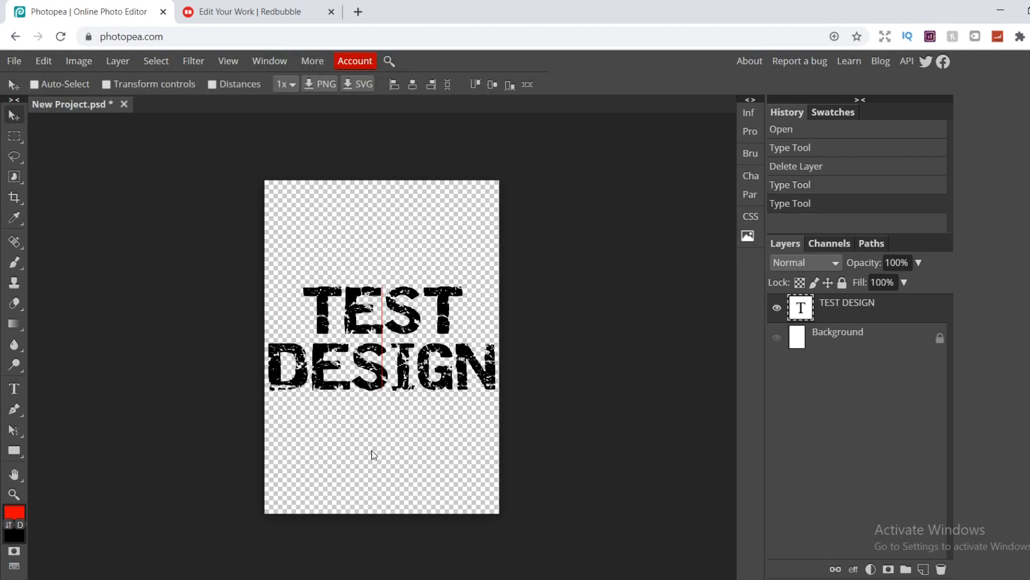
click(373, 453)
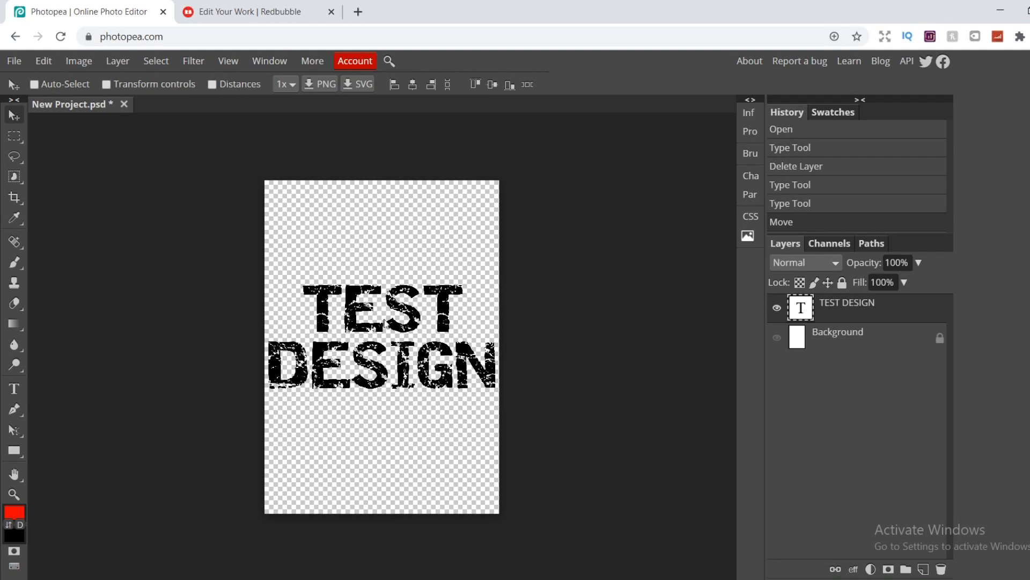
drag(415, 374, 414, 371)
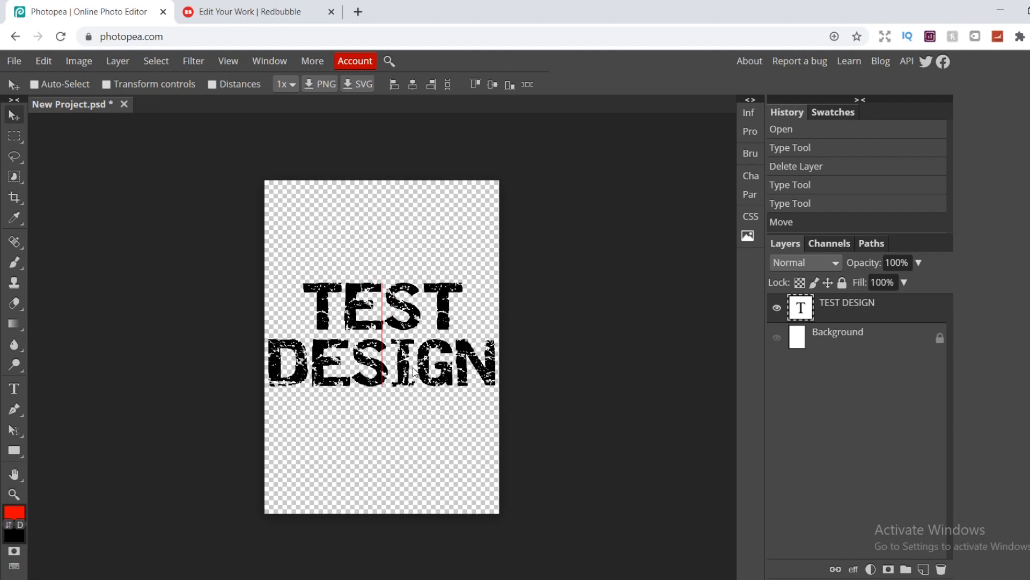
drag(413, 371, 414, 375)
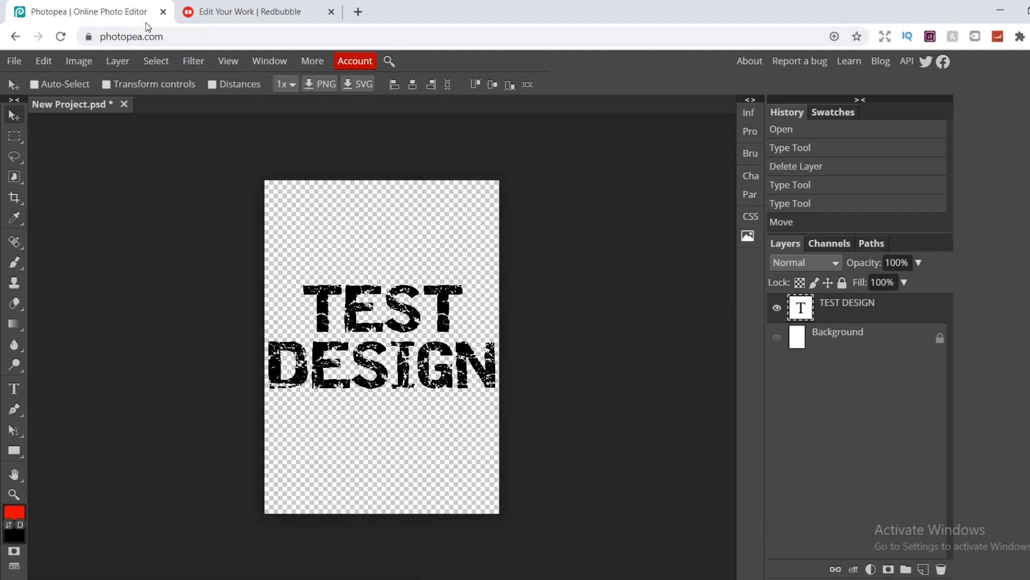
- Export the design as a PNG at 5000 x 7100 px and 100% quality
click(20, 63)
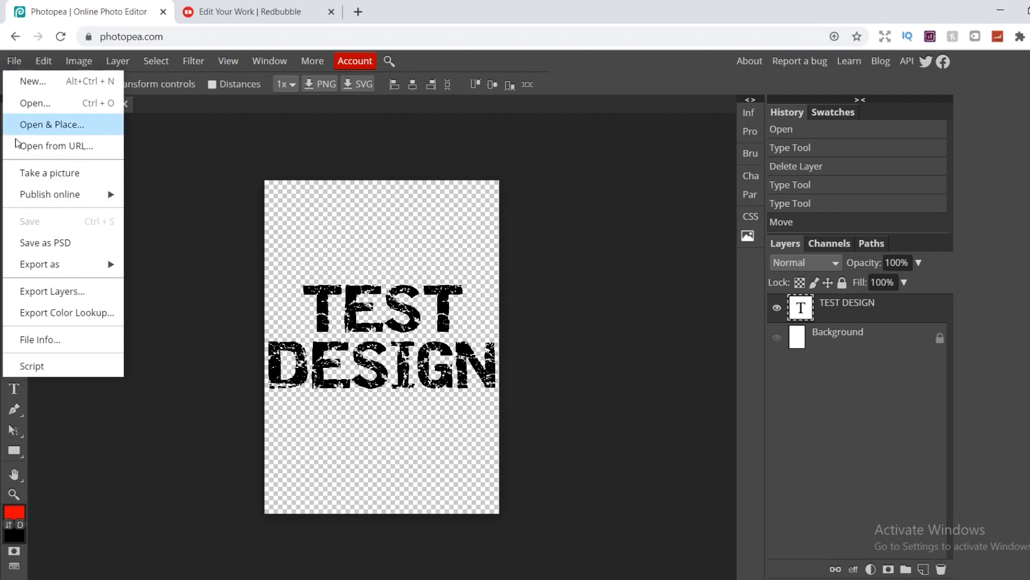
mouse_move(51, 268)
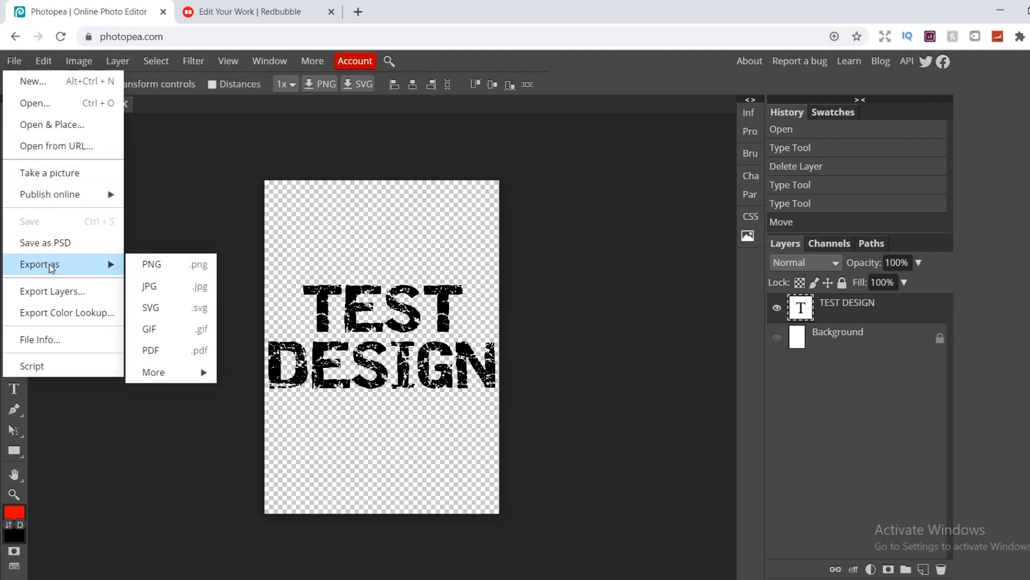
click(161, 273)
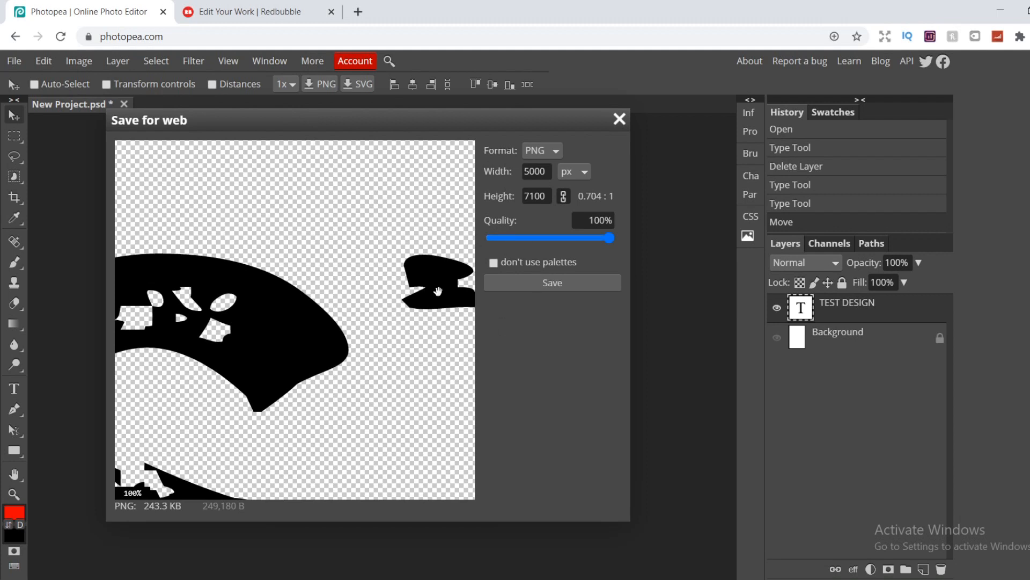
click(523, 290)
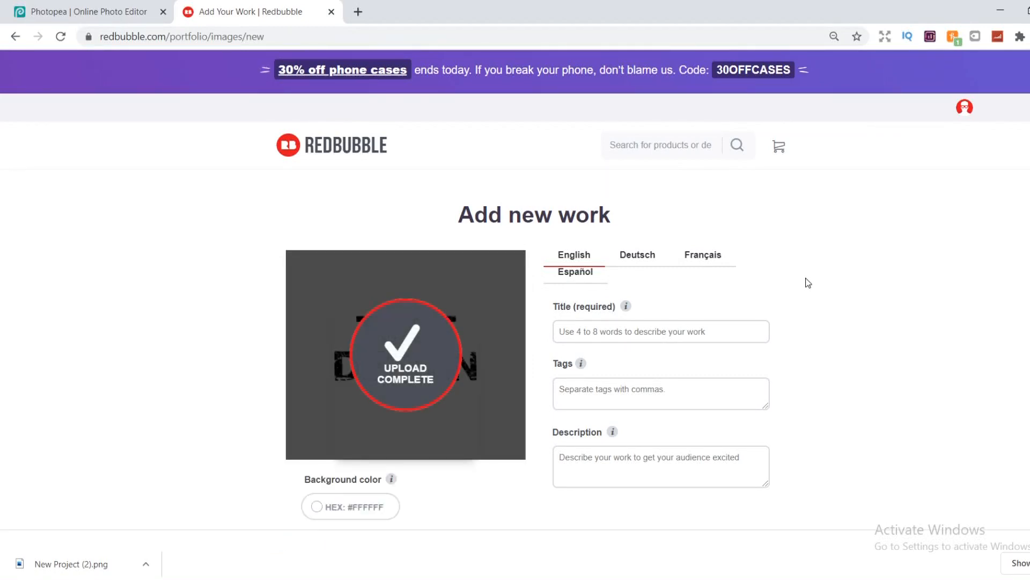
- Examine how the uploaded design is placed on the product previews of Redbubble's Add new work page
scroll(808, 279, down, 5)
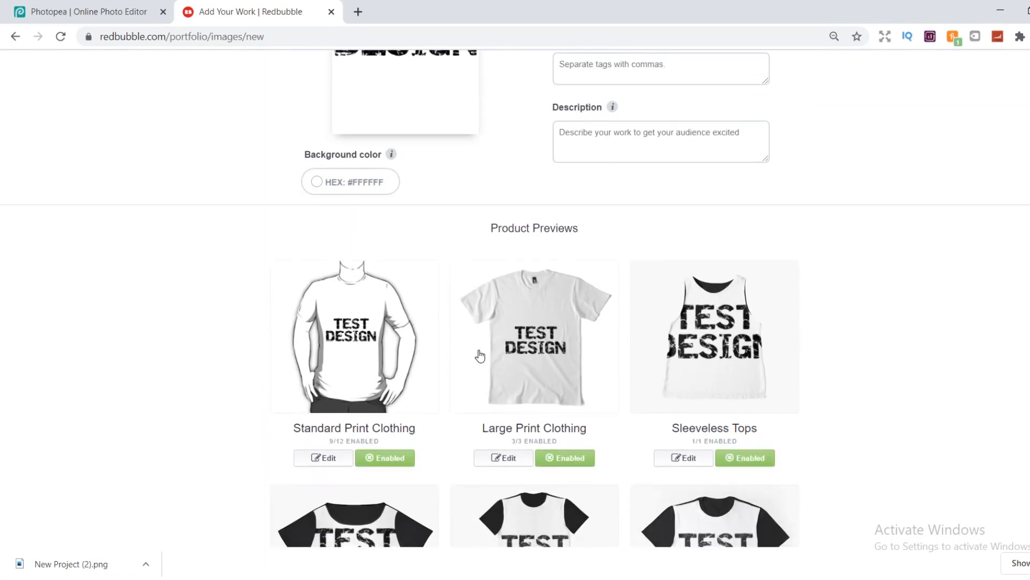
scroll(505, 298, down, 5)
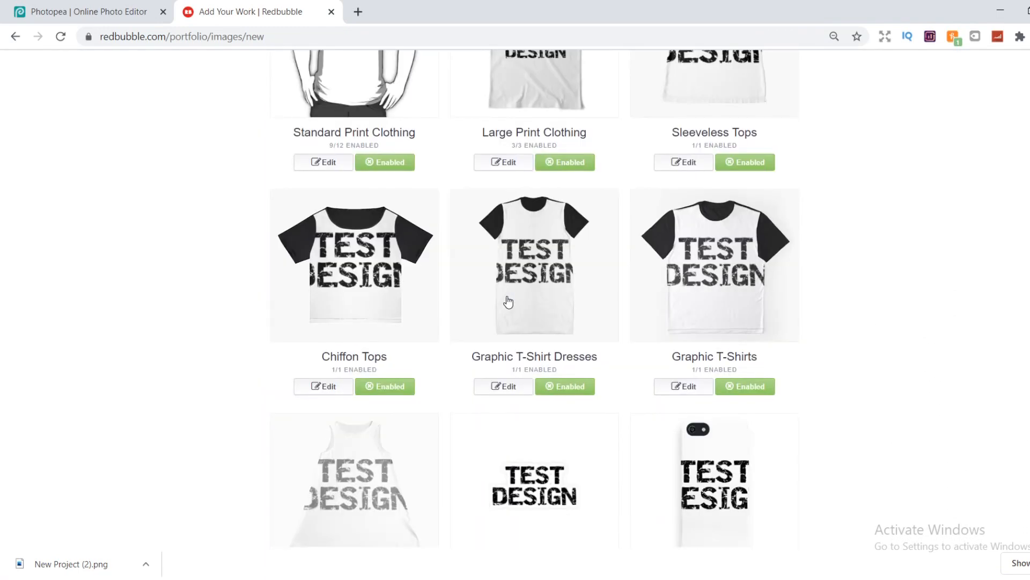
scroll(508, 302, up, 2)
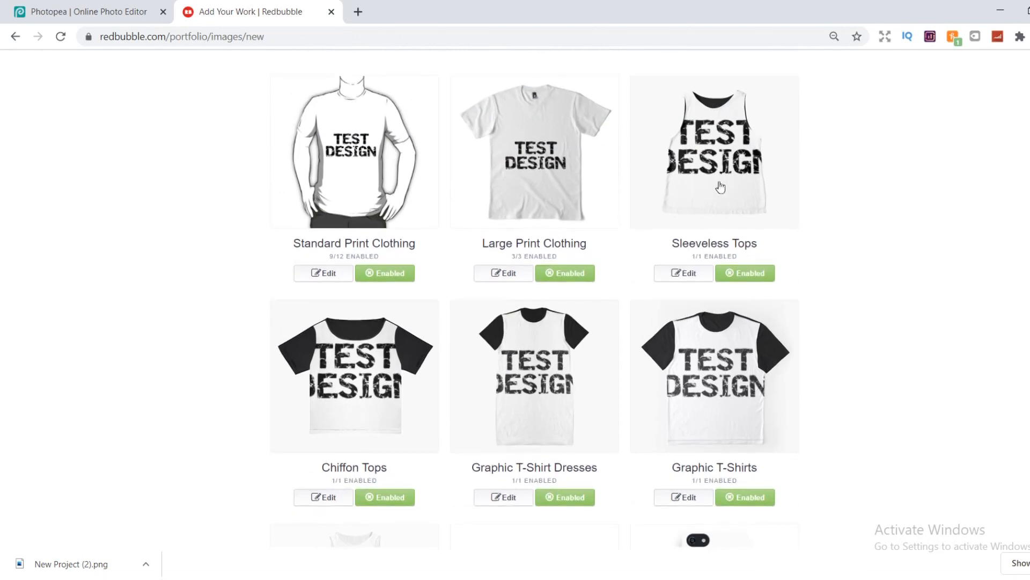
scroll(725, 183, down, 3)
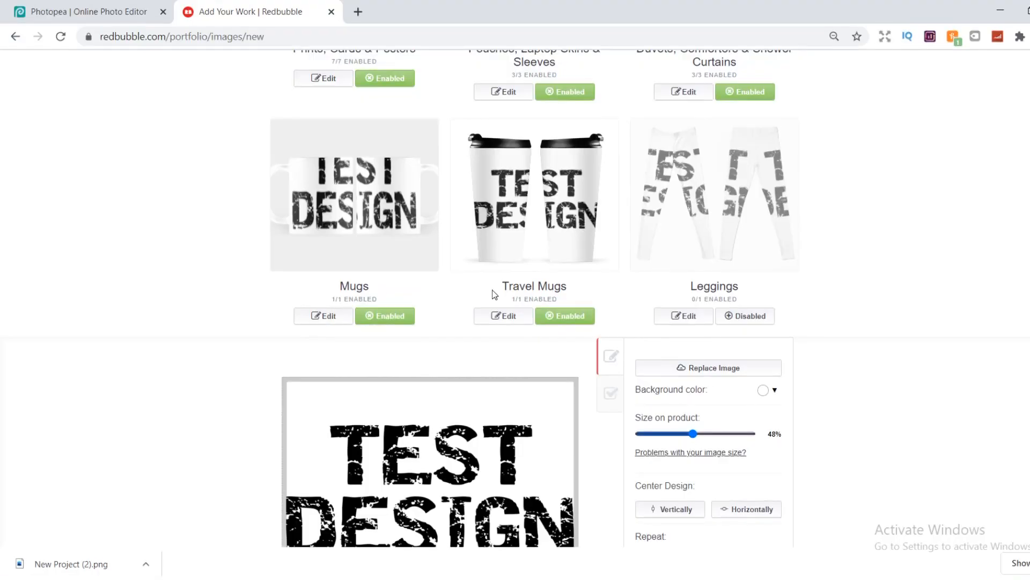
- Open the Mugs product for editing, scale the design to 30% and position it centrally within the printable area
click(336, 315)
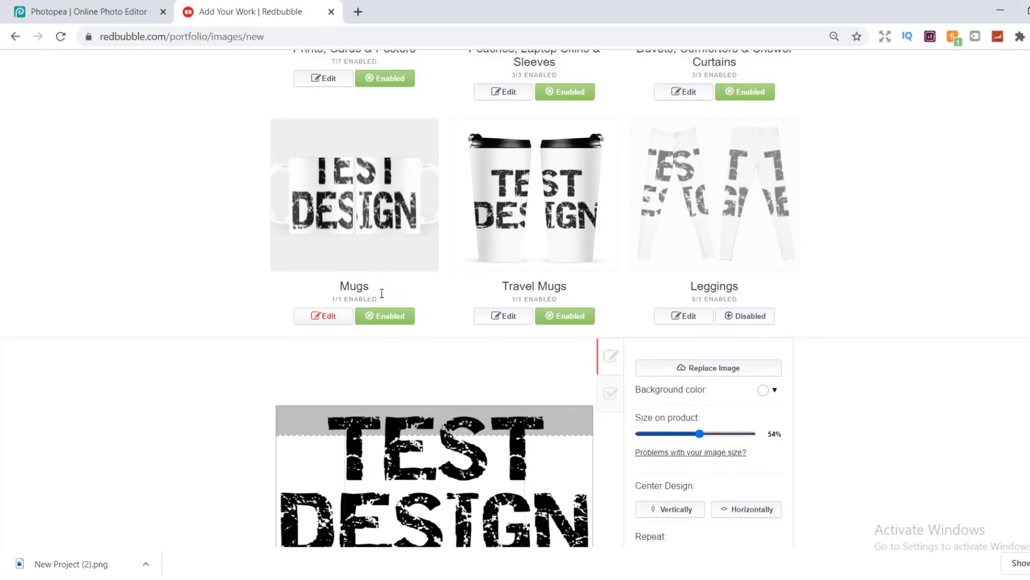
scroll(505, 364, down, 2)
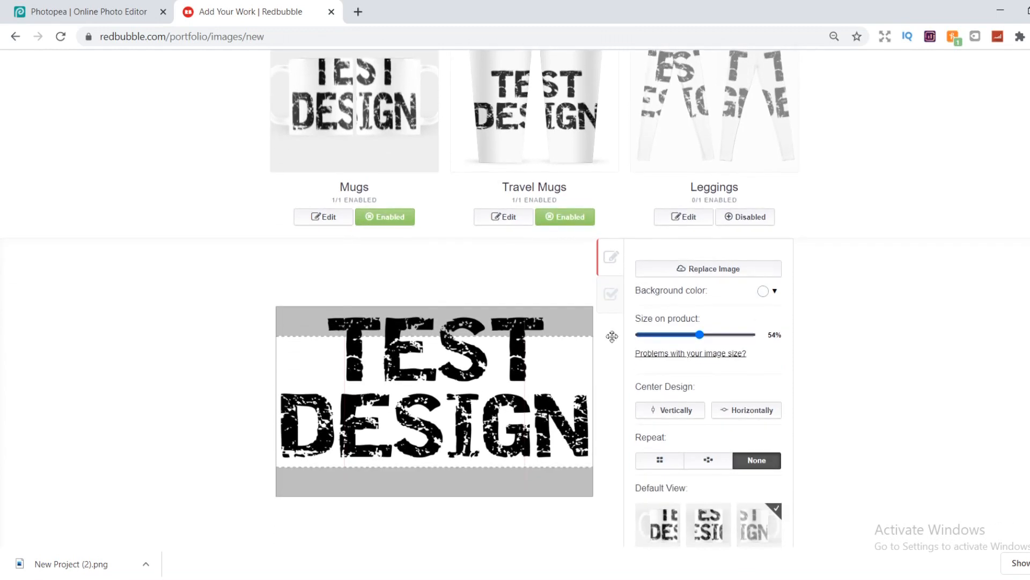
drag(700, 338, 675, 336)
drag(444, 398, 443, 414)
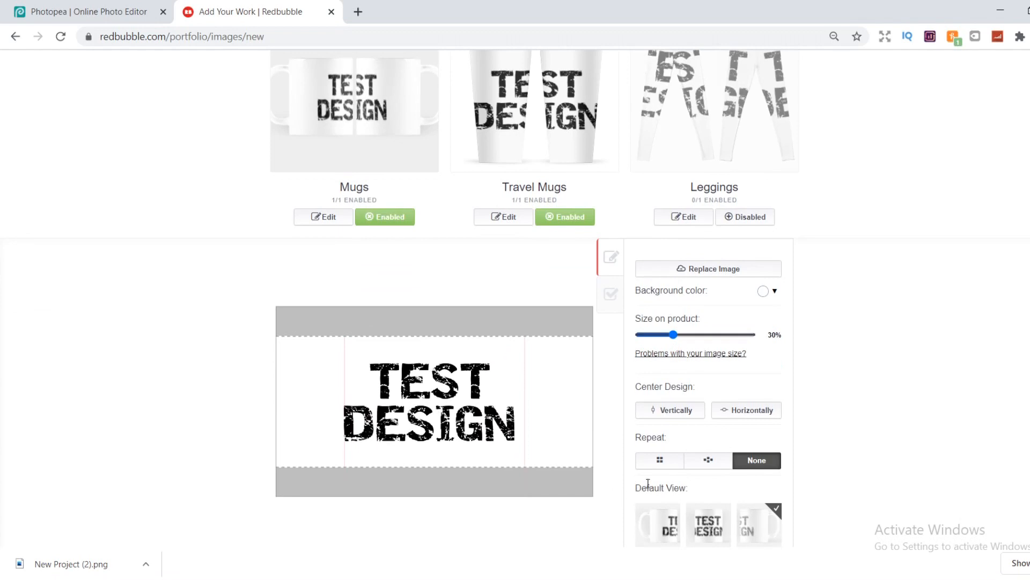
- Repeat the mug design as an offset pattern and set its size on the product to 11%
click(707, 465)
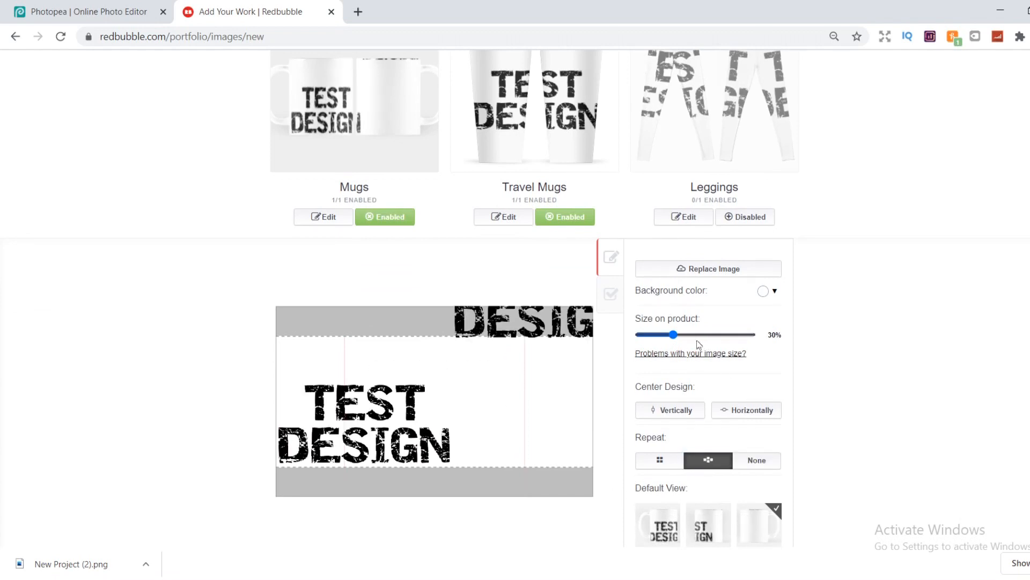
drag(675, 336, 647, 338)
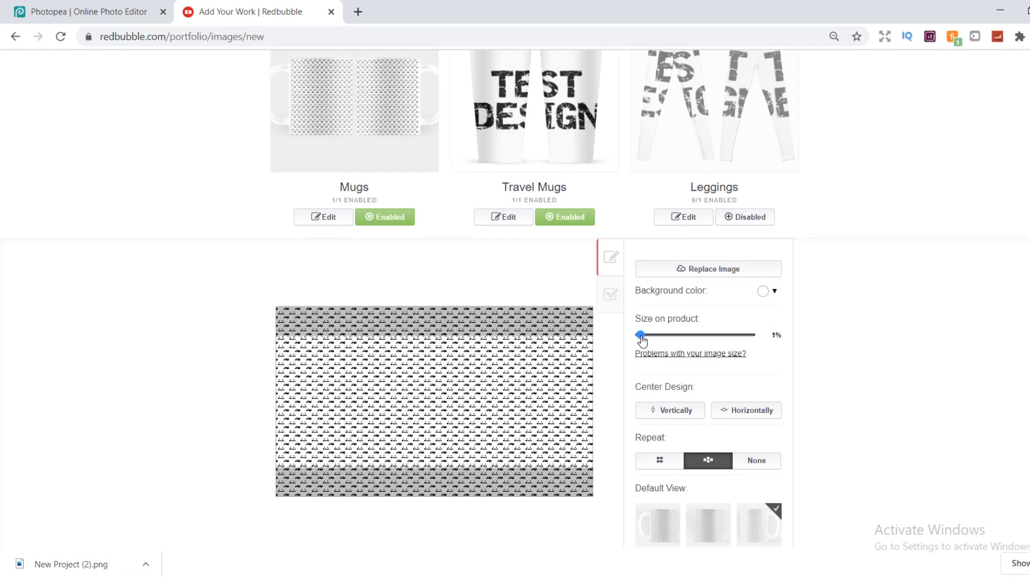
drag(652, 341, 652, 341)
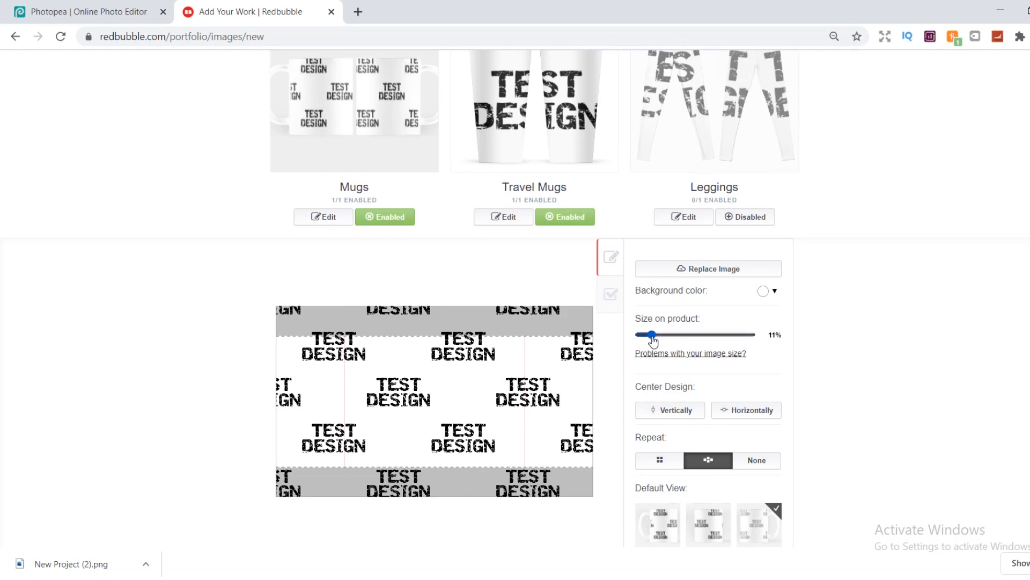
- Open the mug artwork template folder on Google Drive and download Mug Template.psd
scroll(877, 287, down, 3)
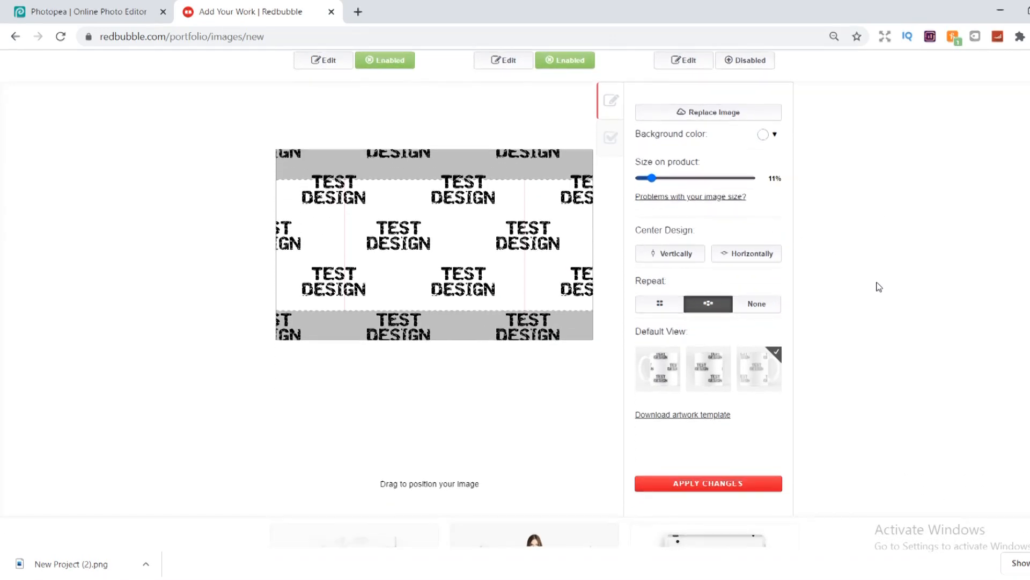
scroll(879, 287, up, 1)
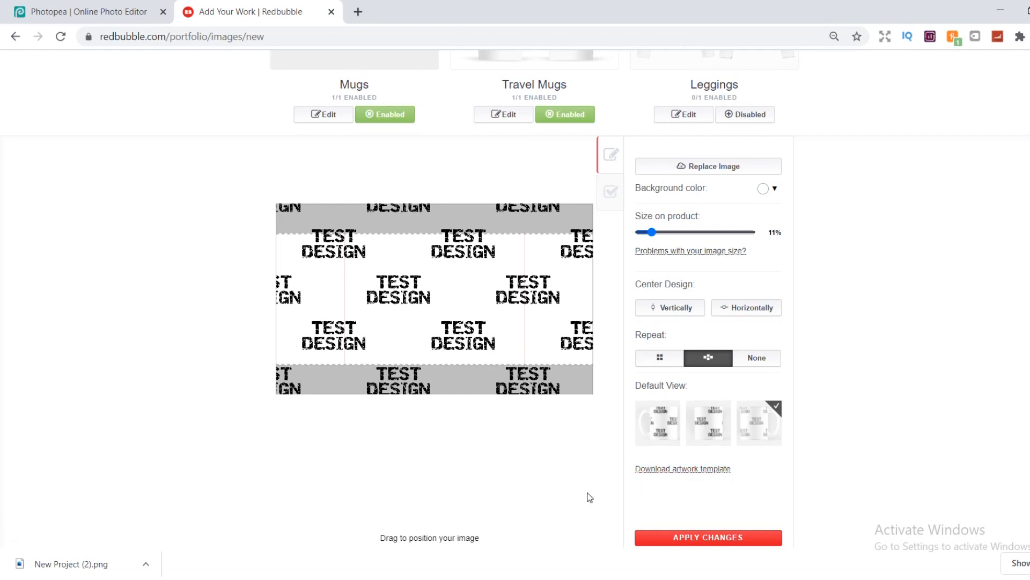
click(689, 475)
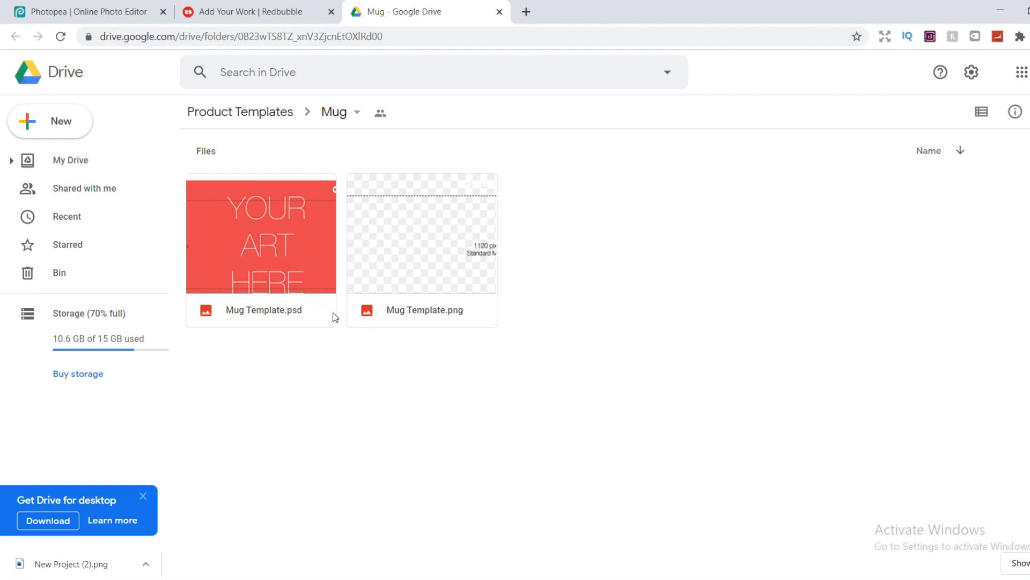
click(256, 281)
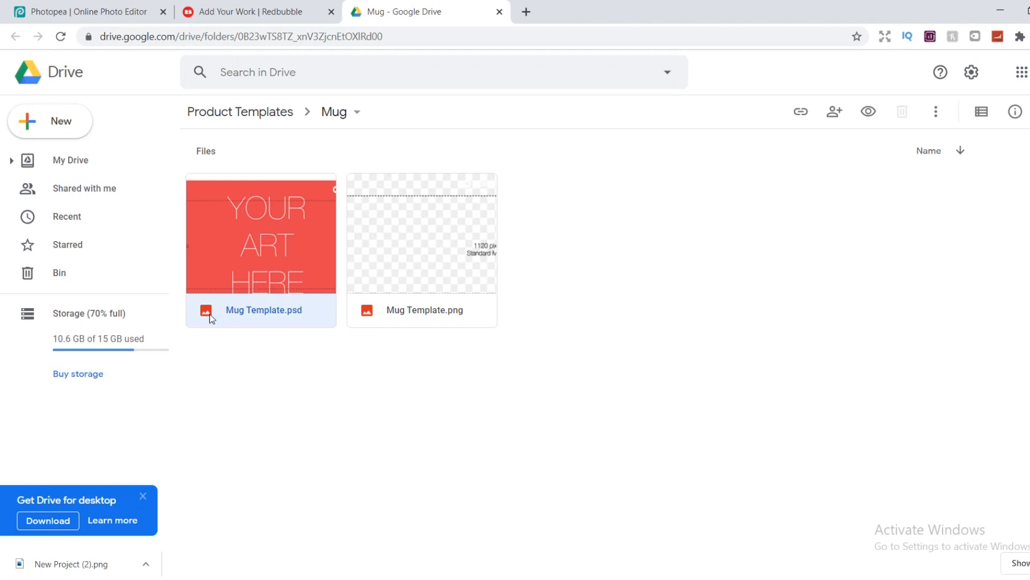
double_click(271, 233)
click(1024, 71)
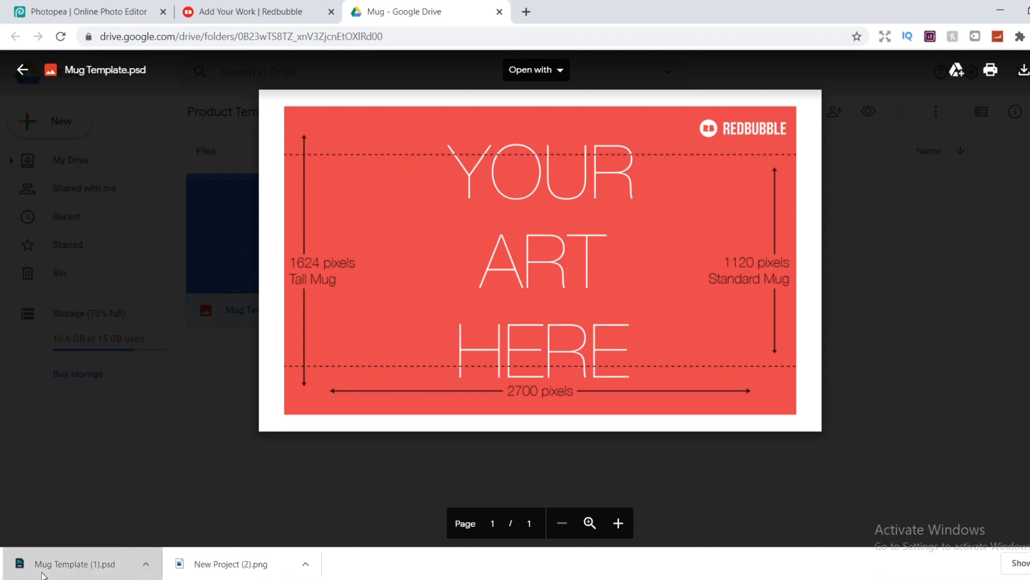
- Open the downloaded Mug Template (1).psd in Photopea and hide its YOUR ART HERE and Guides groups
drag(43, 575, 105, 439)
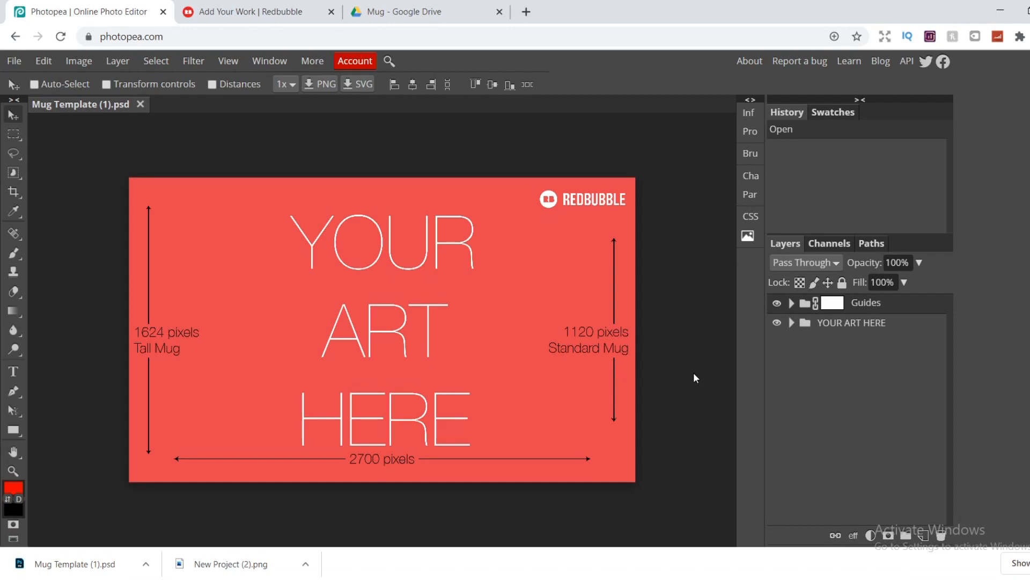
click(777, 323)
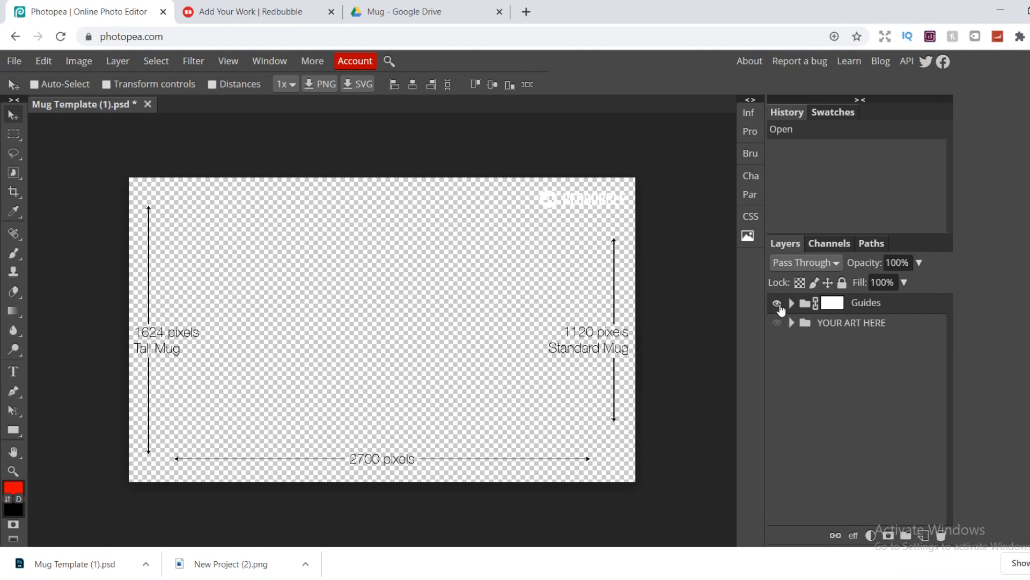
click(778, 304)
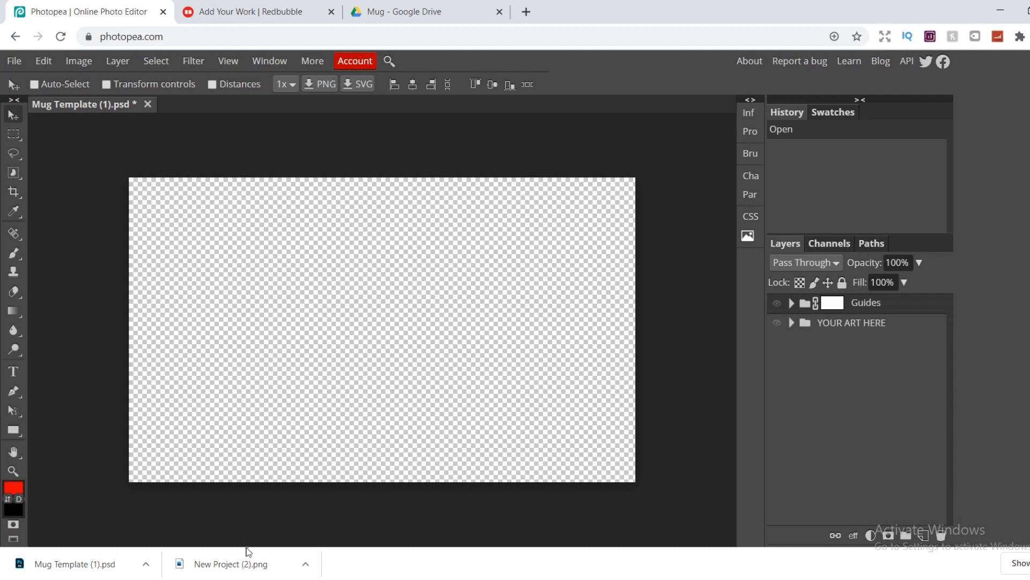
- Place New Project (2).png in the mug template, scale it to about 81% and move it into the left half of the canvas
drag(242, 570, 218, 353)
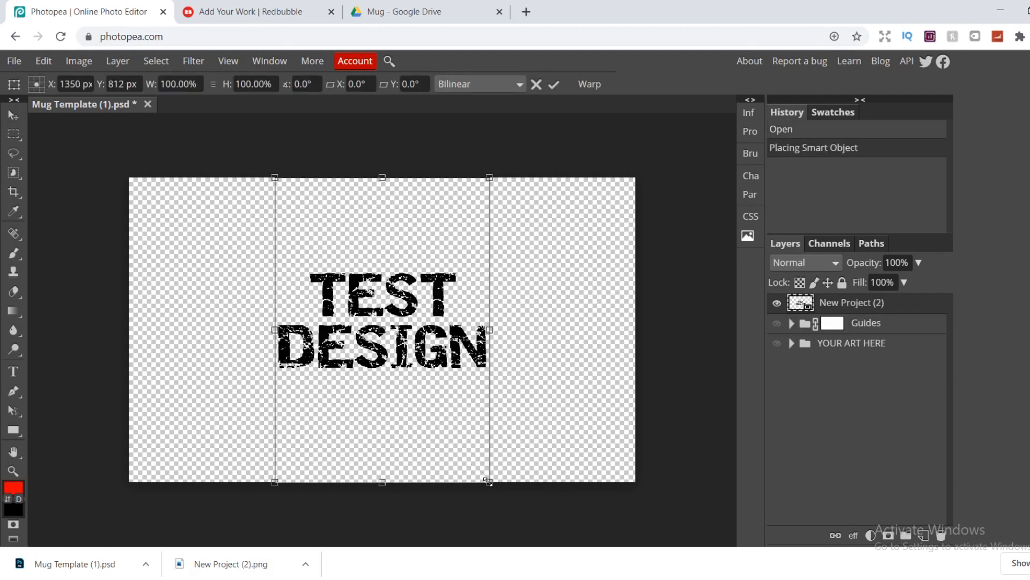
drag(488, 481, 446, 428)
drag(382, 334, 276, 359)
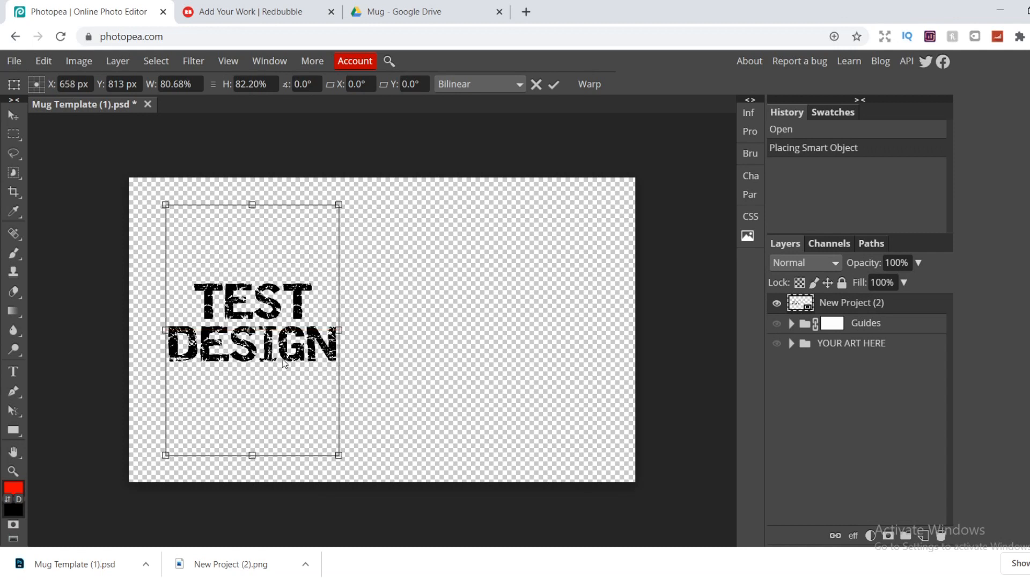
click(25, 116)
- Duplicate the TEST DESIGN layer and arrange the two designs side by side, one in each half of the mug canvas
right_click(912, 302)
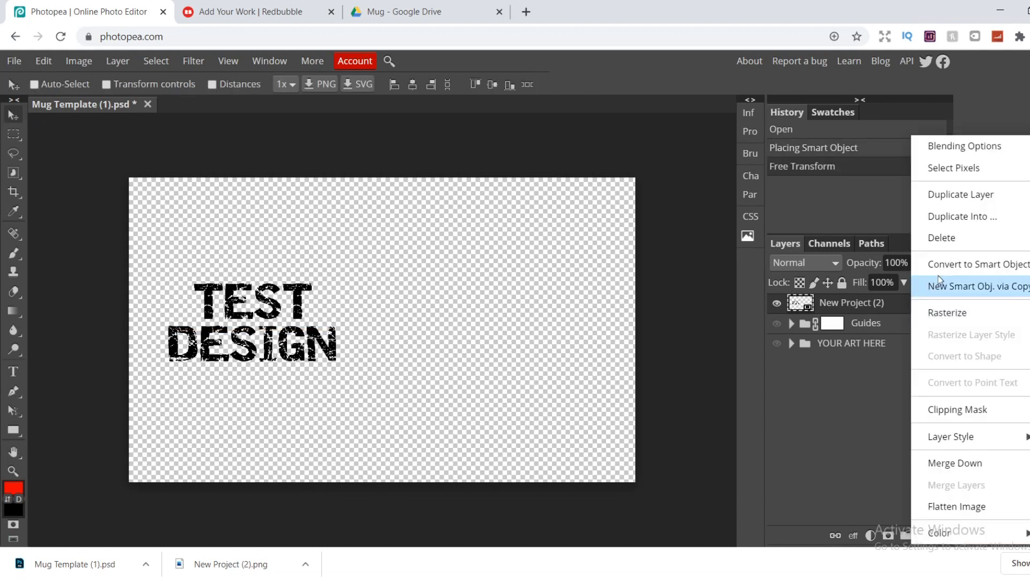
click(959, 195)
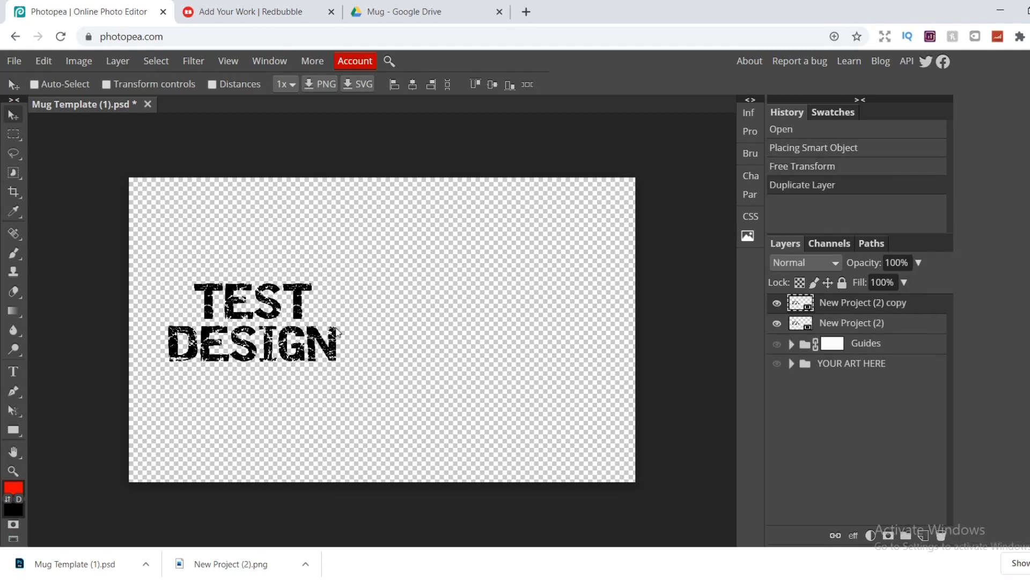
drag(245, 348, 498, 347)
click(1028, 257)
drag(709, 336, 707, 336)
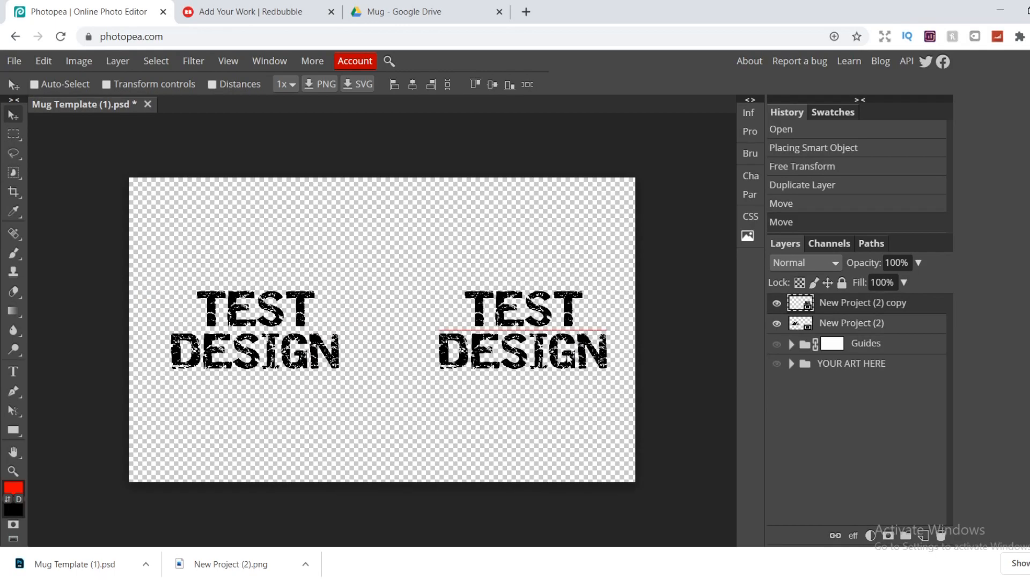
drag(523, 330, 526, 330)
key(alt+bracketleft)
drag(358, 461, 354, 460)
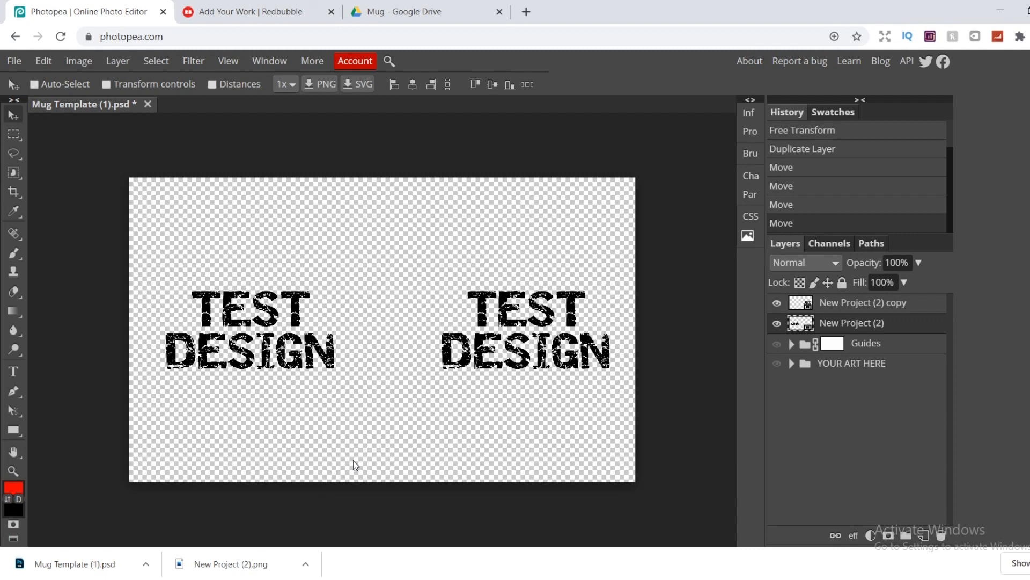
- Export the mug artwork as a PNG at 2700 x 1624 px and 100% quality
click(13, 60)
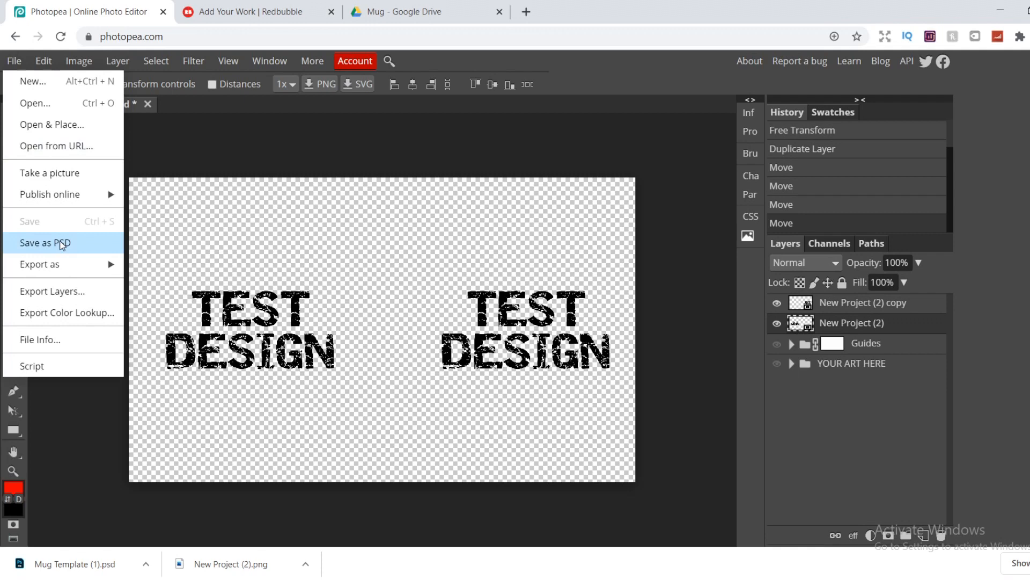
mouse_move(70, 267)
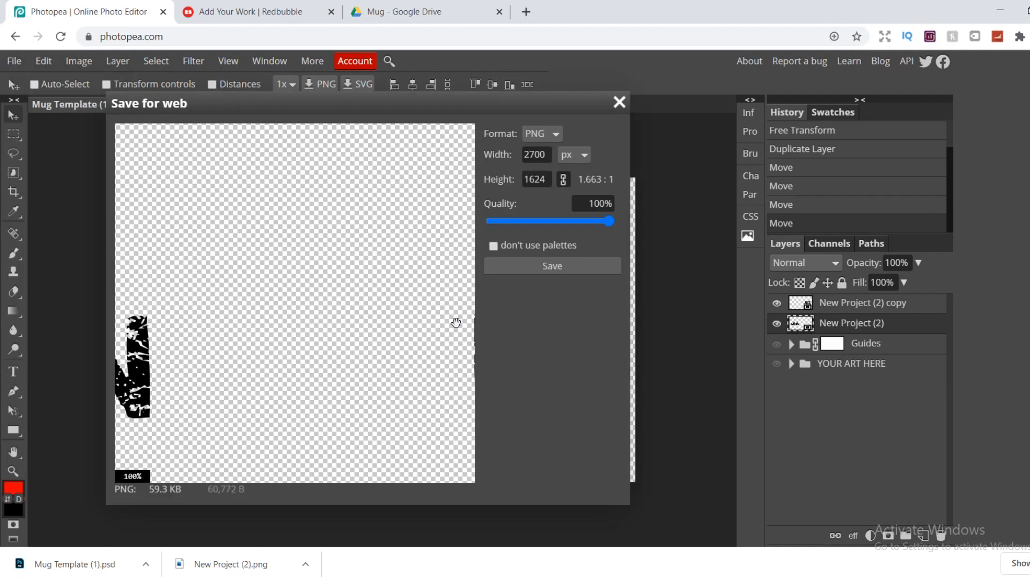
click(534, 275)
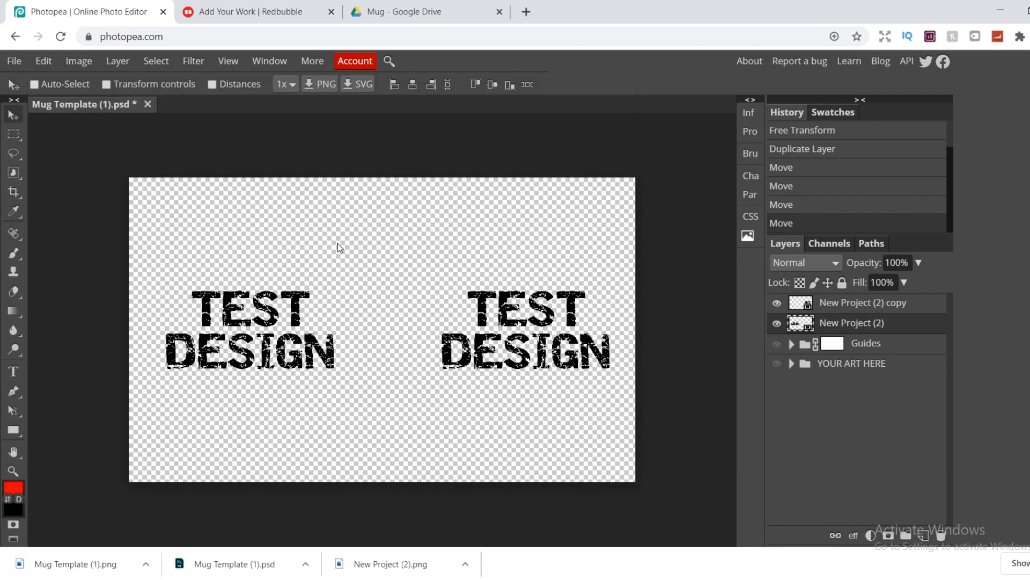
- Return to Redbubble and replace the Mugs product image with the exported Mug Template (1).png
click(236, 14)
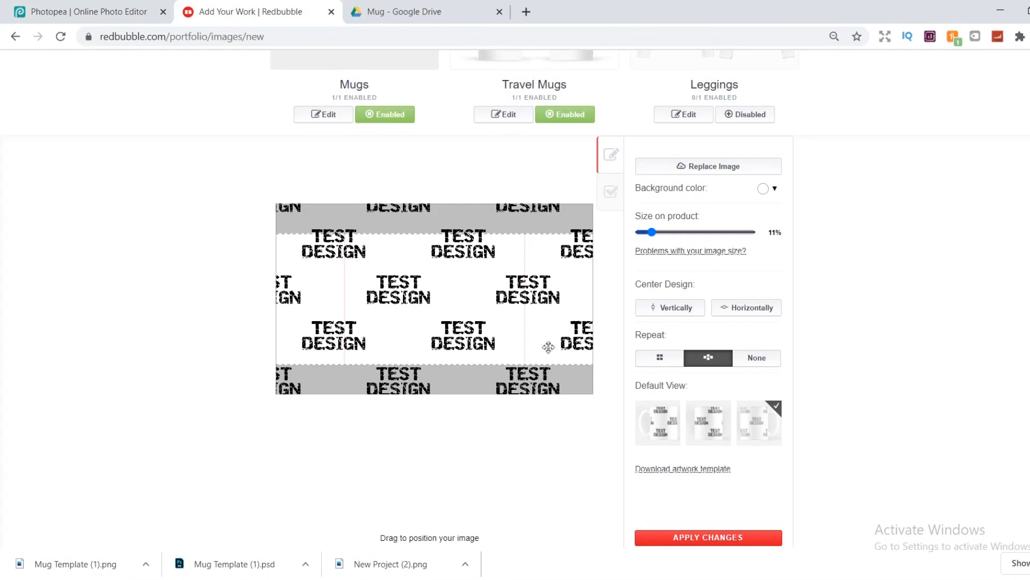
scroll(408, 244, up, 3)
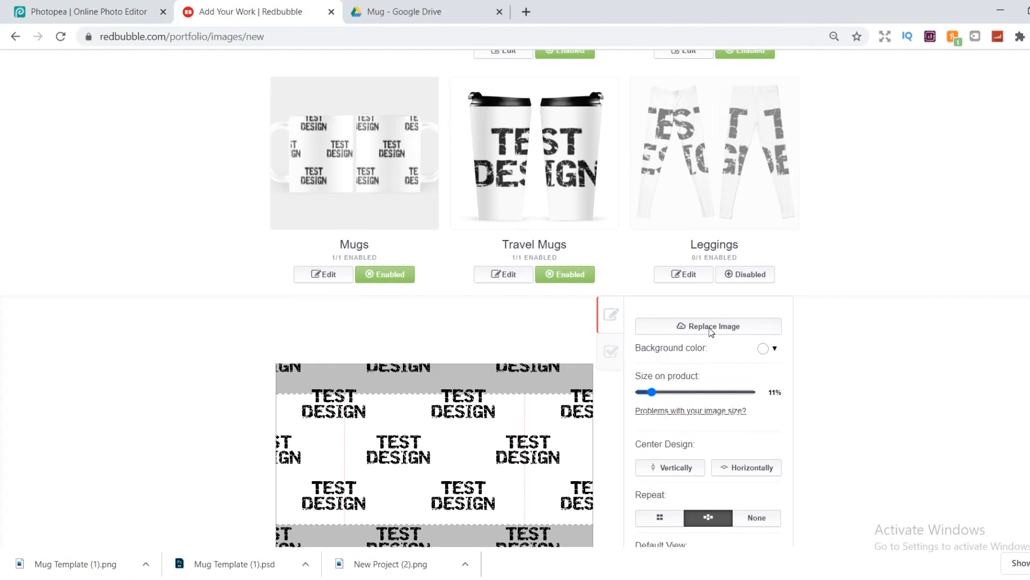
click(711, 326)
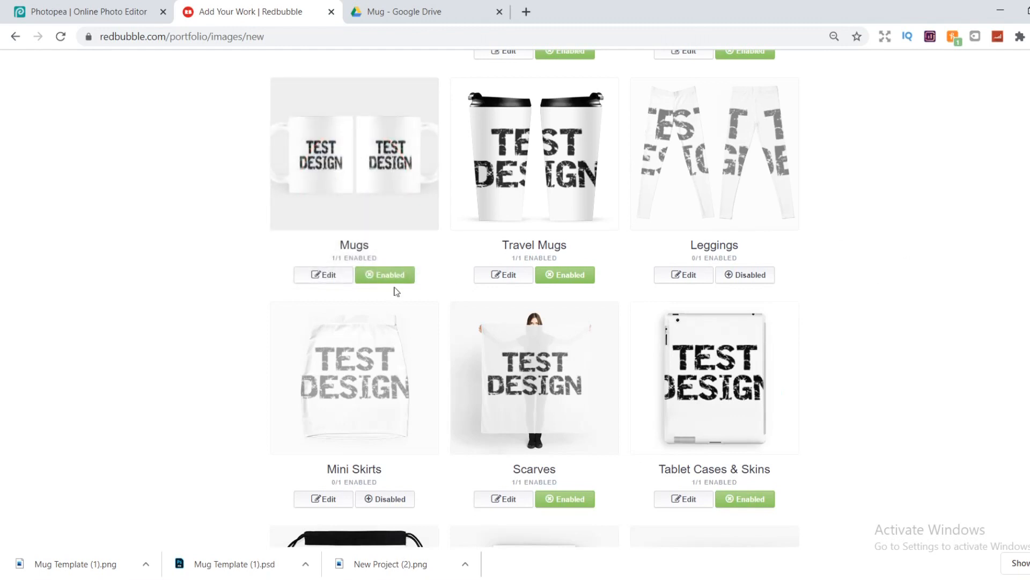
- Reopen the Mugs product for editing, check the two-sided placement and apply the changes
click(321, 275)
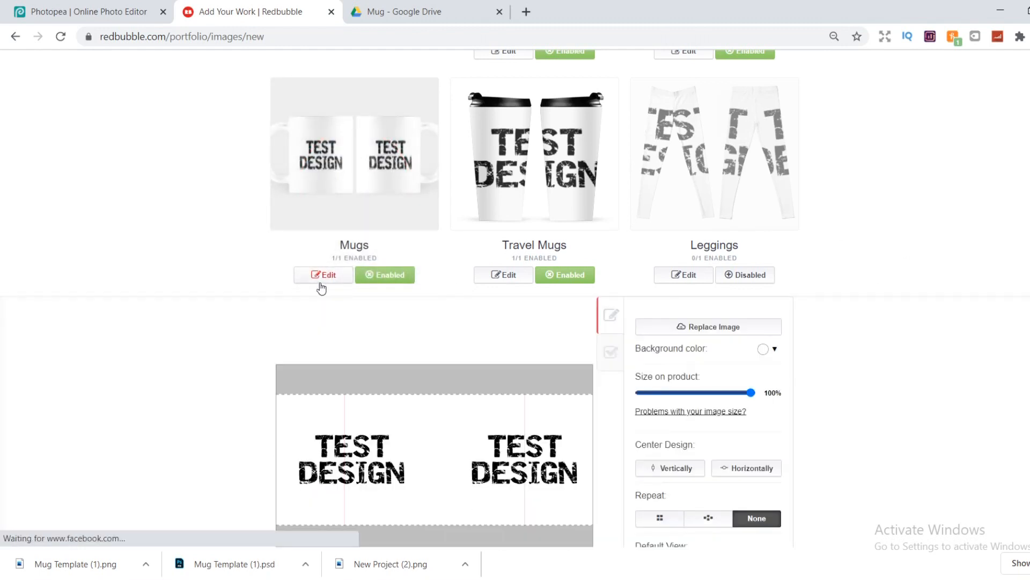
scroll(444, 408, down, 2)
scroll(445, 408, up, 1)
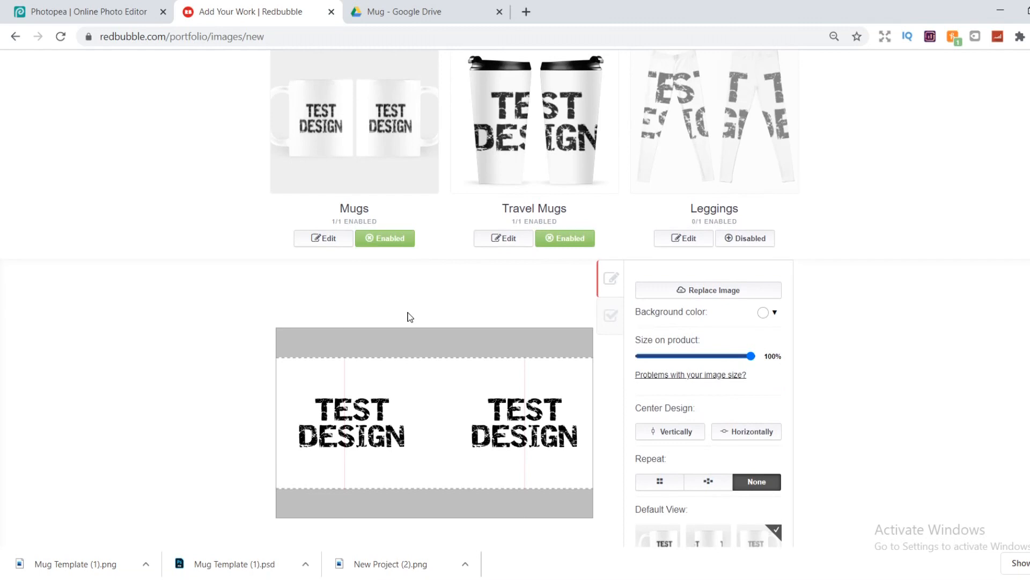
scroll(412, 312, down, 1)
scroll(410, 312, down, 3)
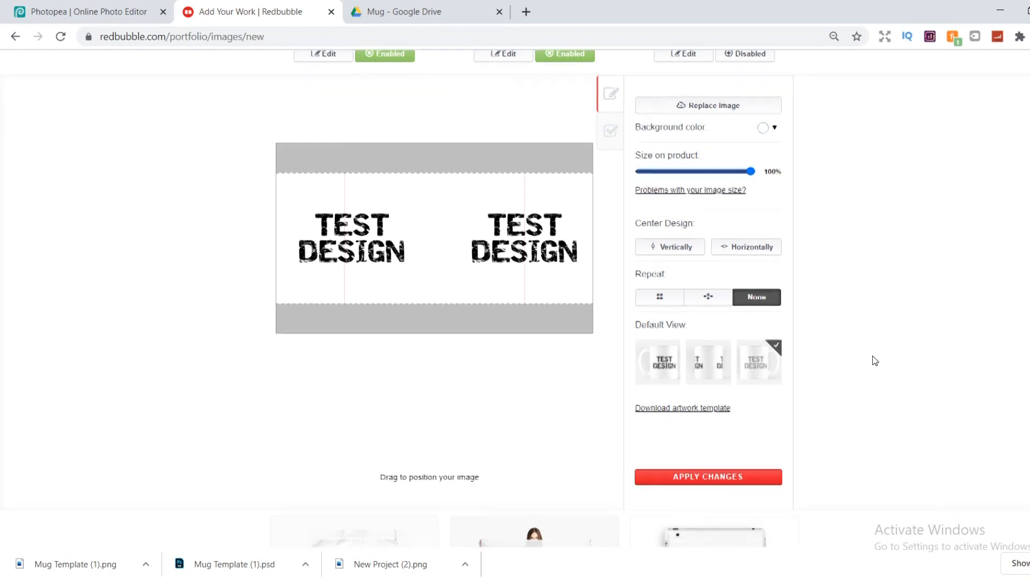
scroll(872, 356, down, 1)
scroll(872, 355, up, 1)
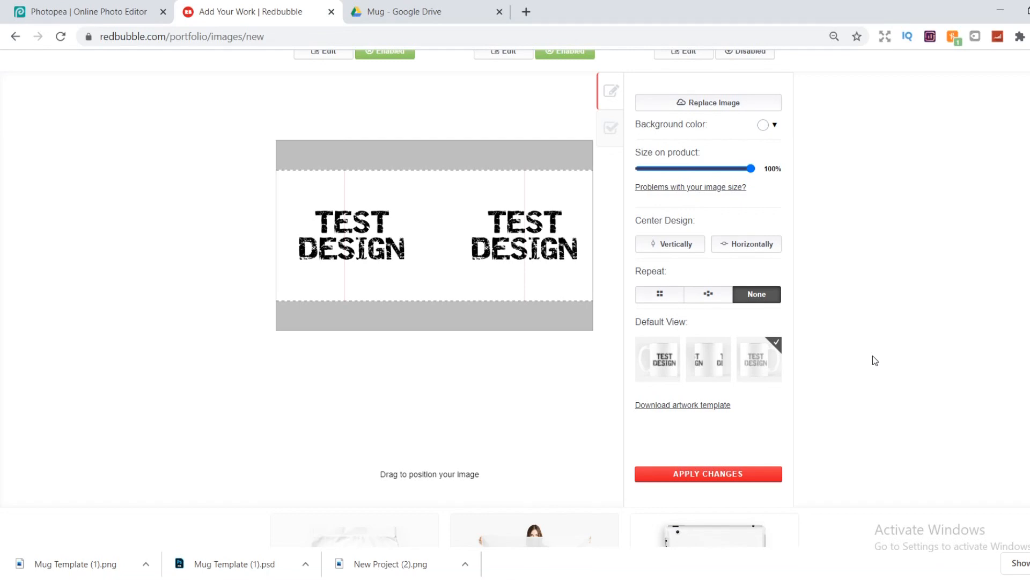
click(746, 474)
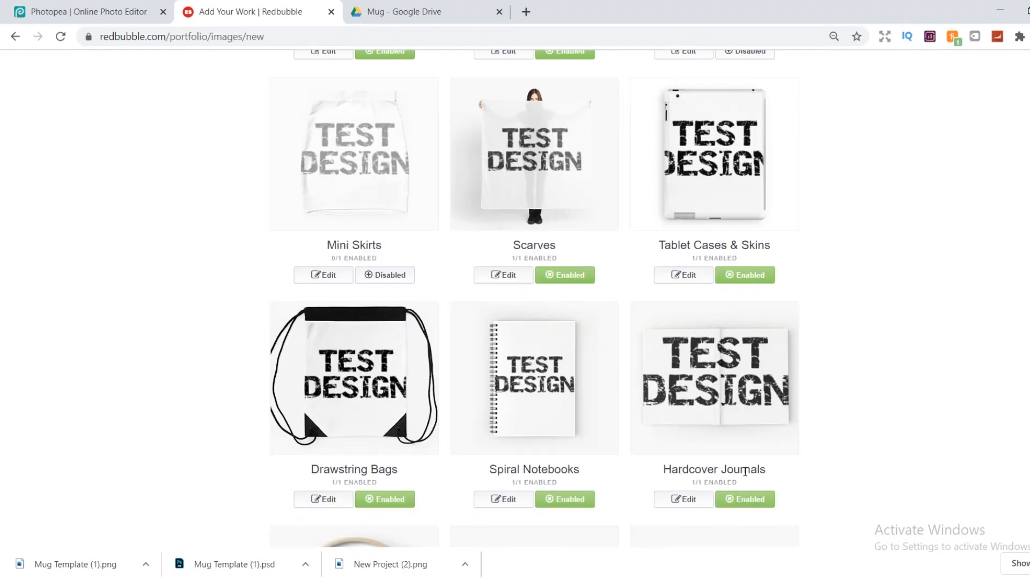
scroll(899, 342, up, 8)
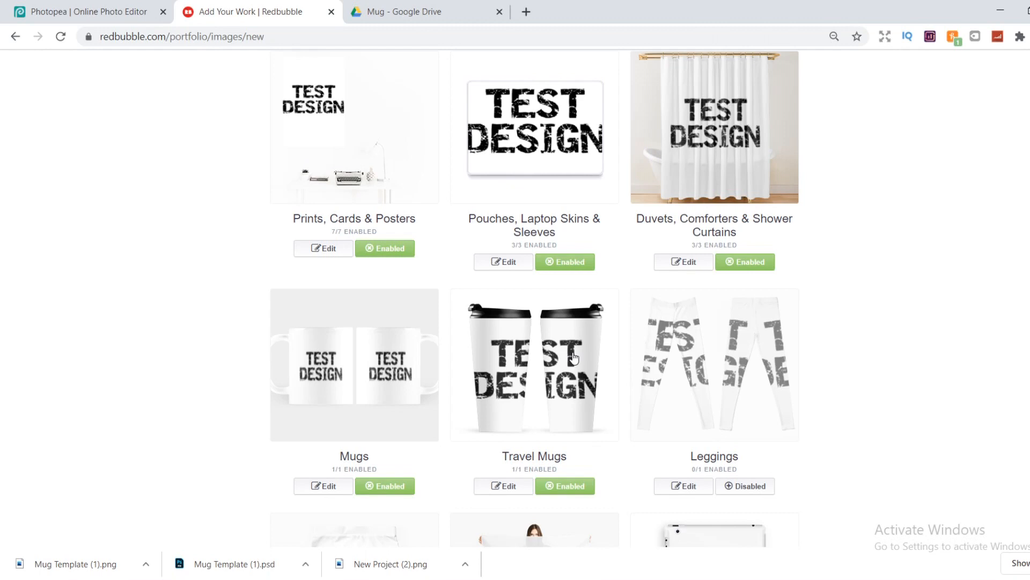
- Switch to Photopea and close the Mug Template (1).psd document without saving it
click(89, 11)
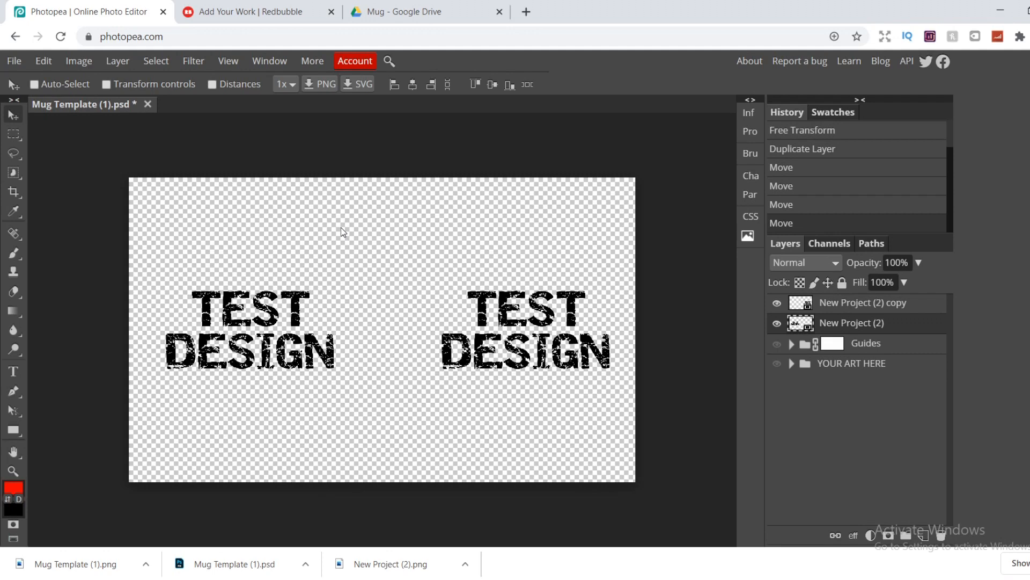
key(ctrl+alt+w)
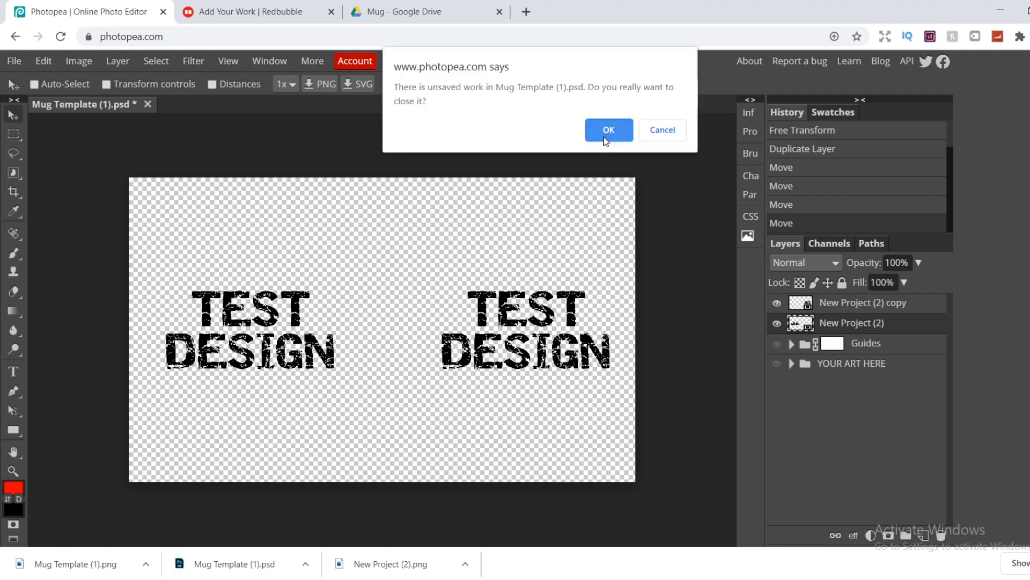
key(Return)
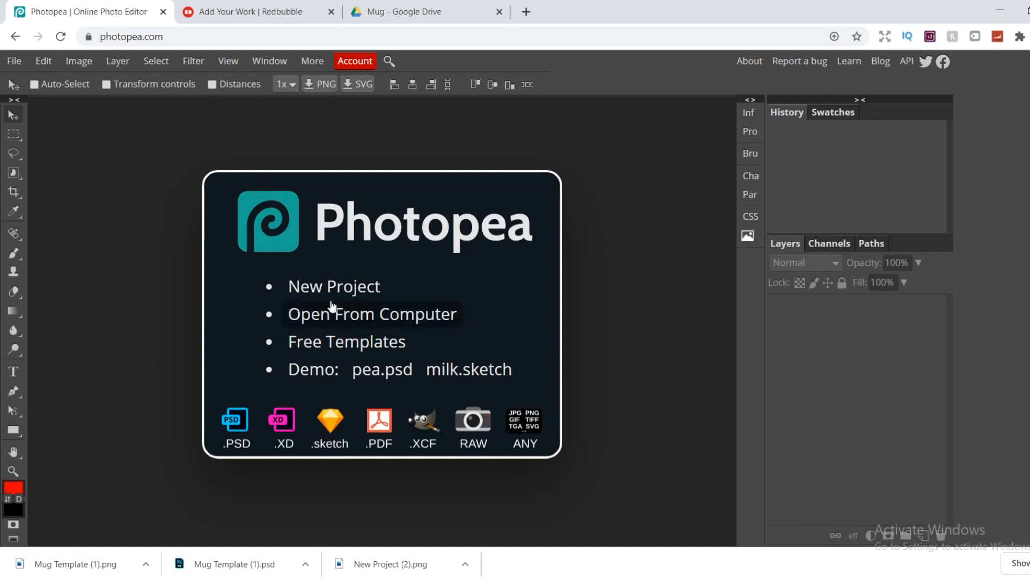
- Create a new 12000 x 12000 px project with a white background
click(370, 286)
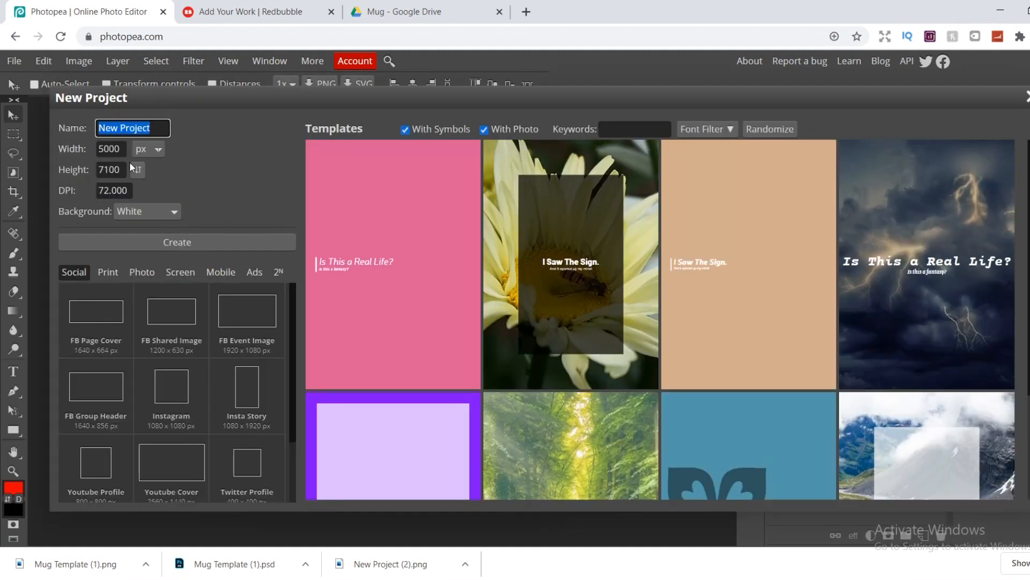
key(Tab)
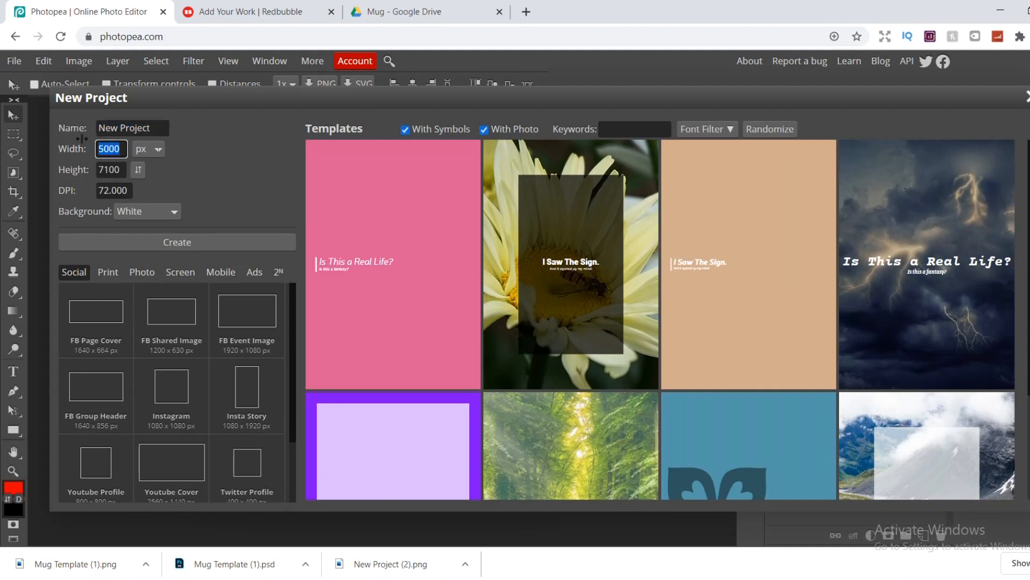
text(12000)
click(123, 167)
text(12000)
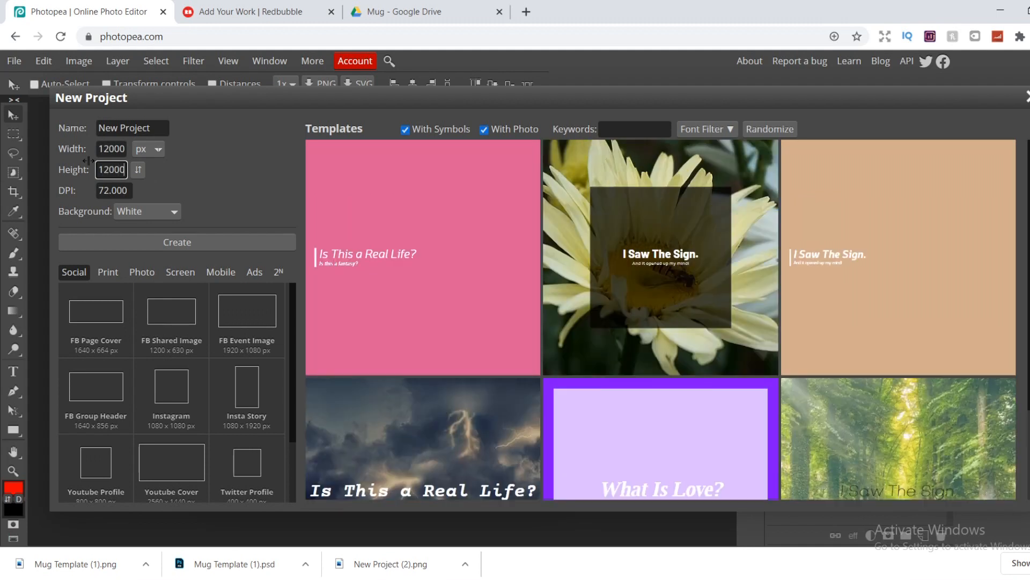
click(259, 241)
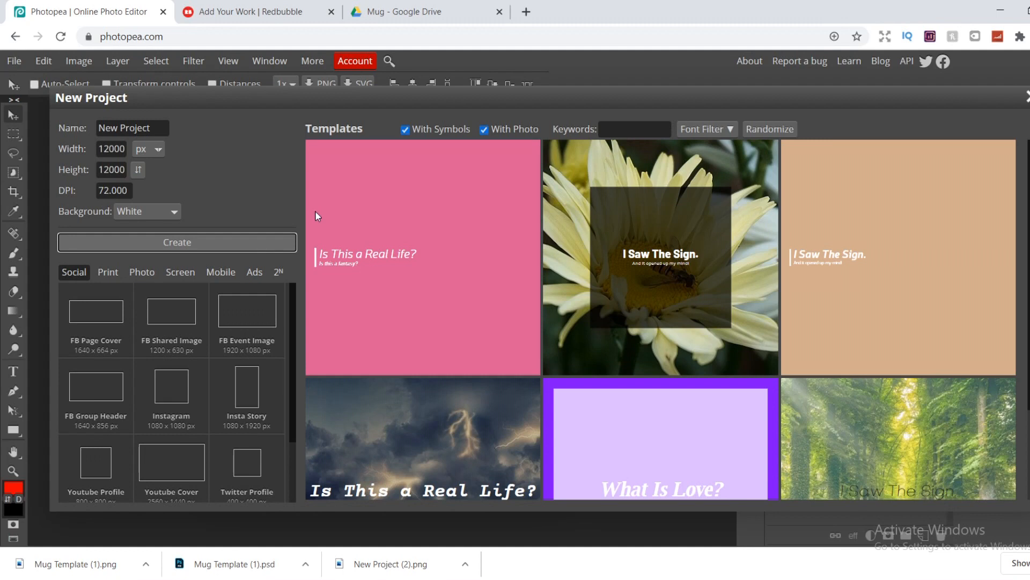
click(237, 243)
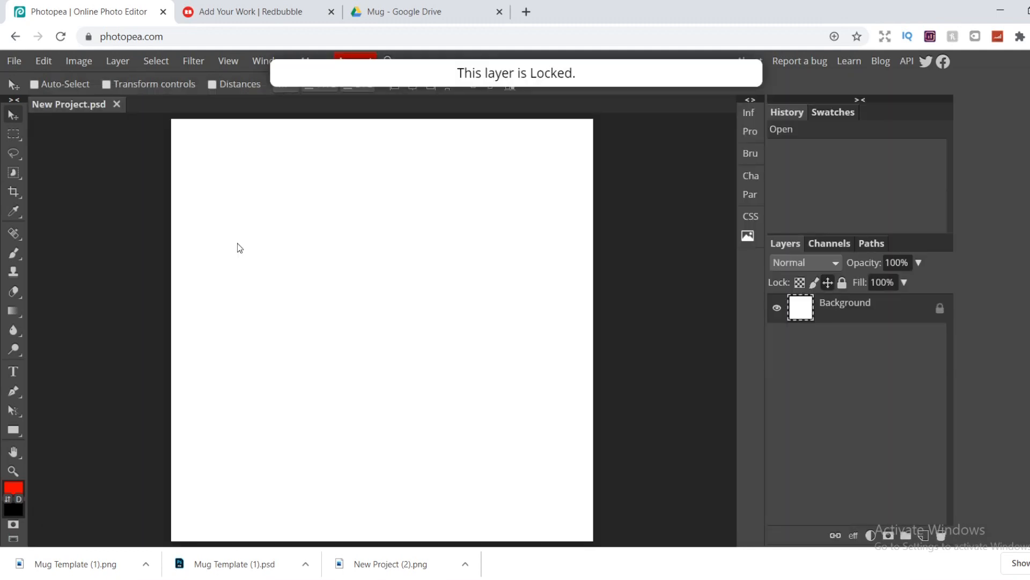